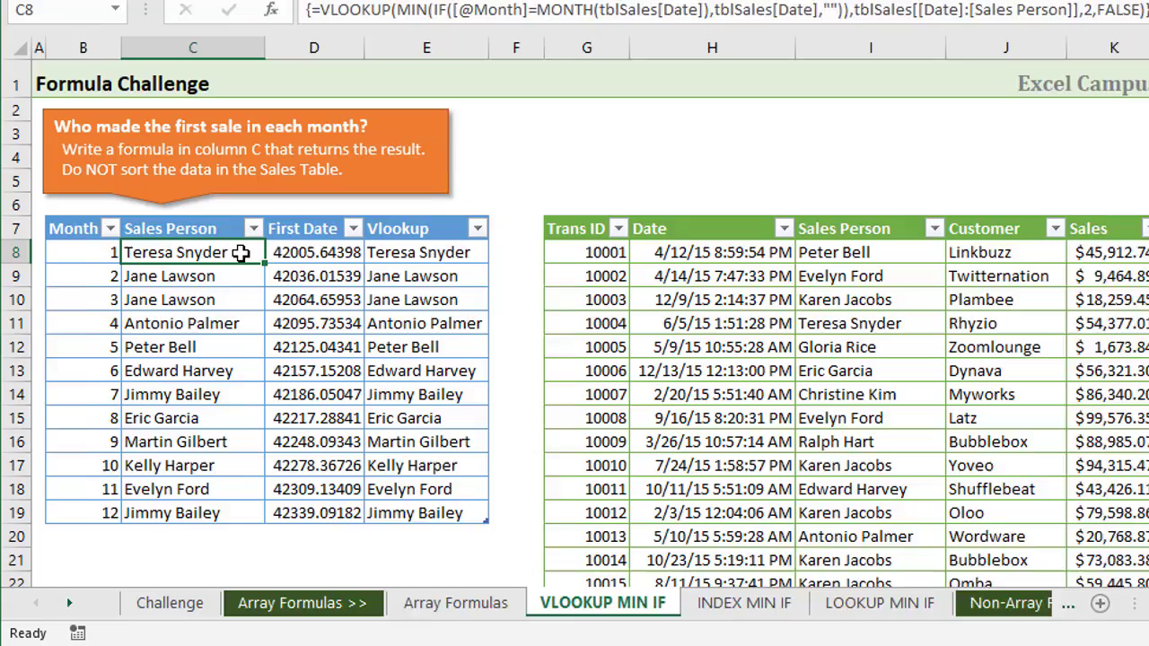
# Re-enter D8's MIN(IF) formula as an array formula, returning 42005.64398 for month 1.
pyautogui.press('F2')
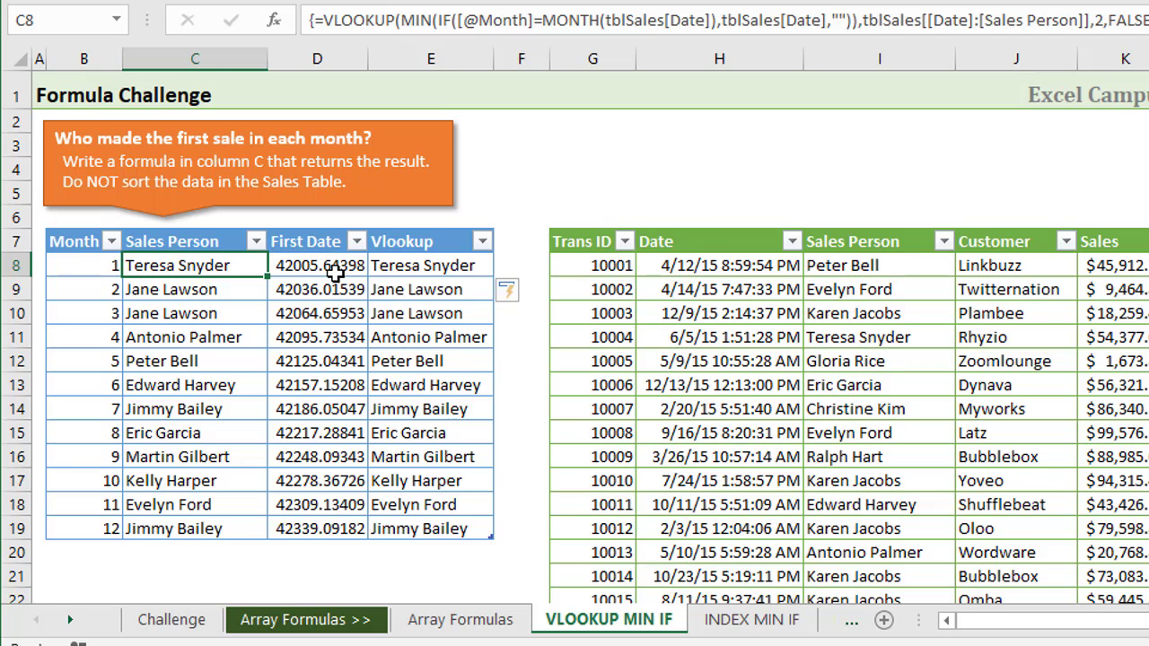
pyautogui.click(322, 269)
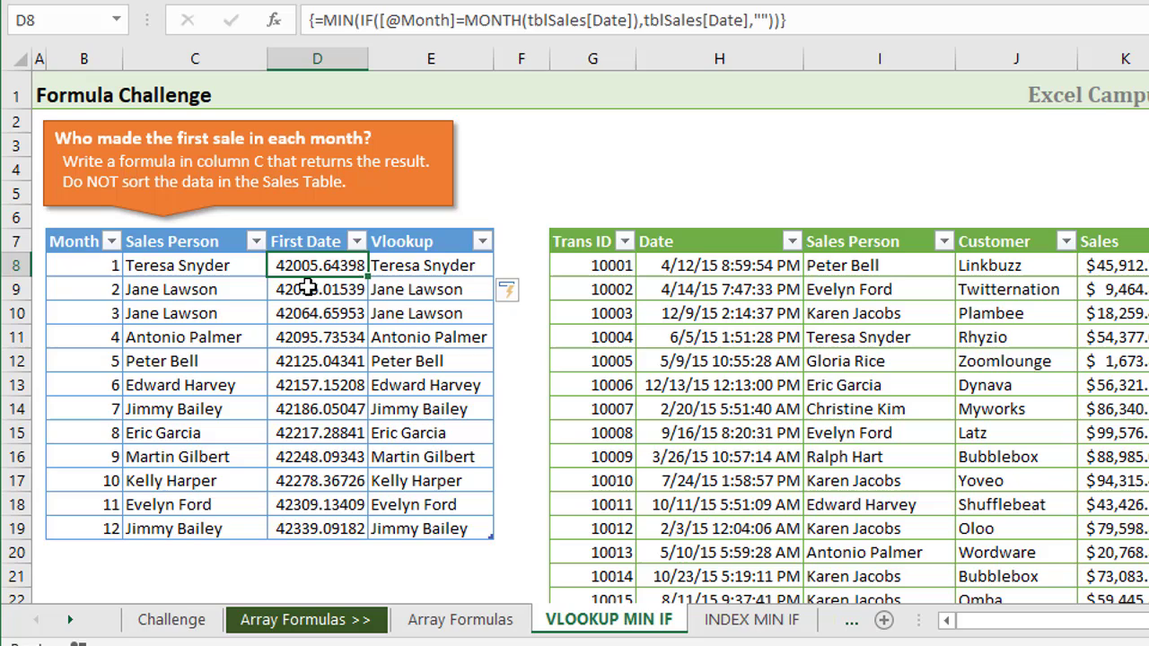
pyautogui.press('F2')
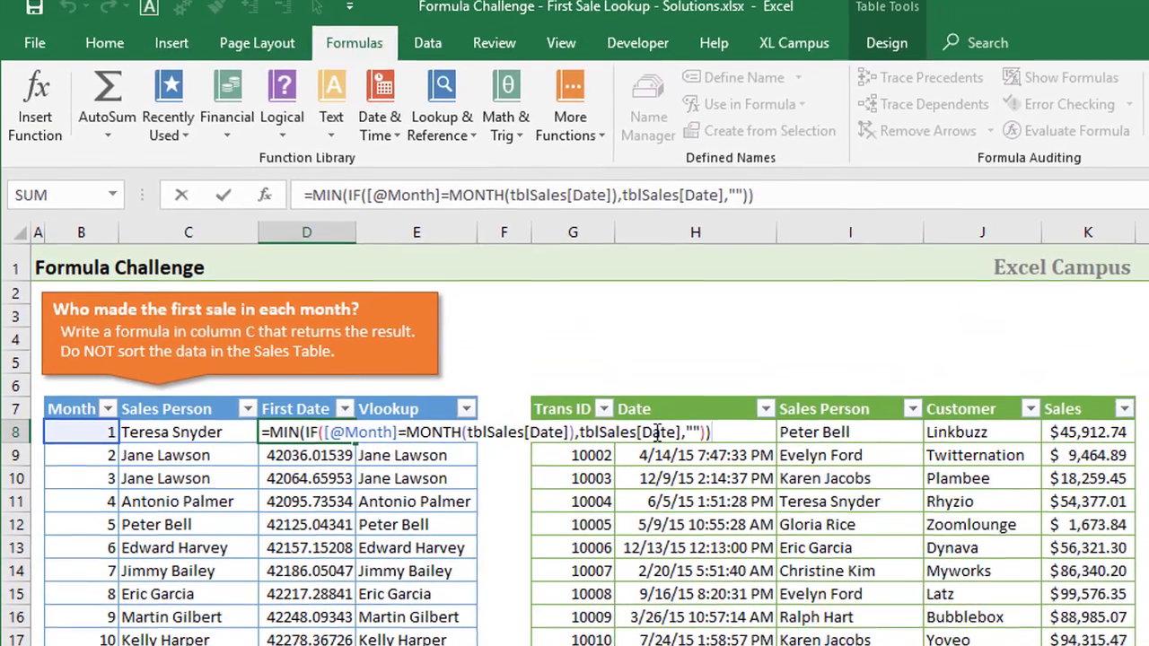
pyautogui.hotkey('ctrl', 'shift', 'Return')
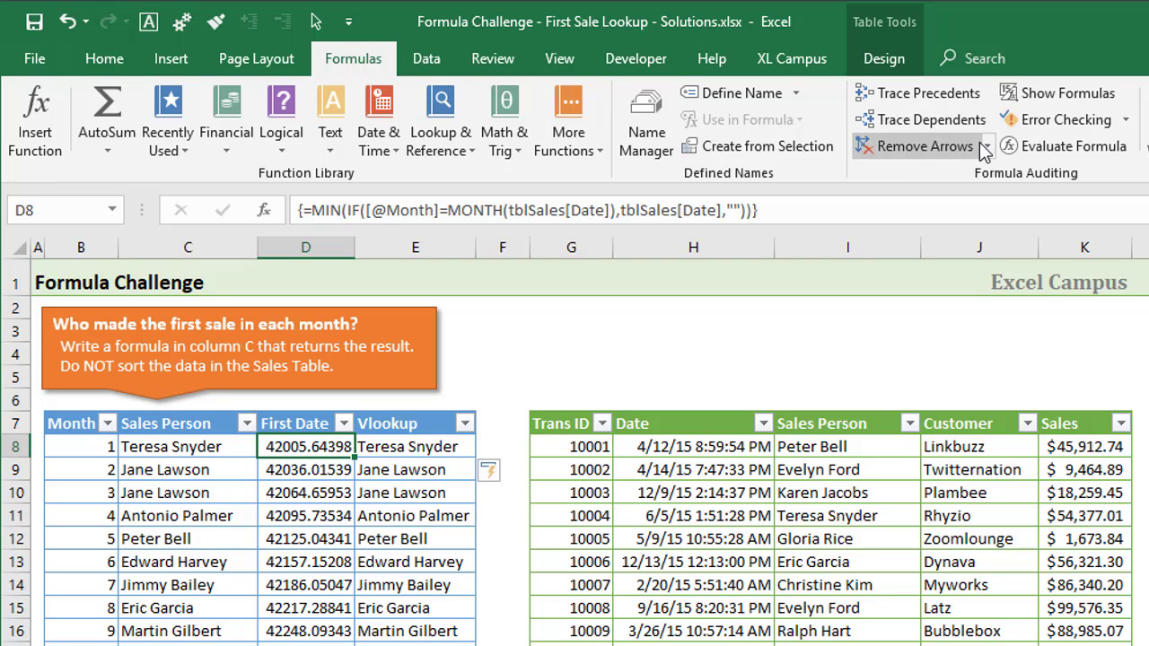
# Evaluate D8's formula step by step until the sale dates become month numbers compared with 1.
pyautogui.click(1024, 147)
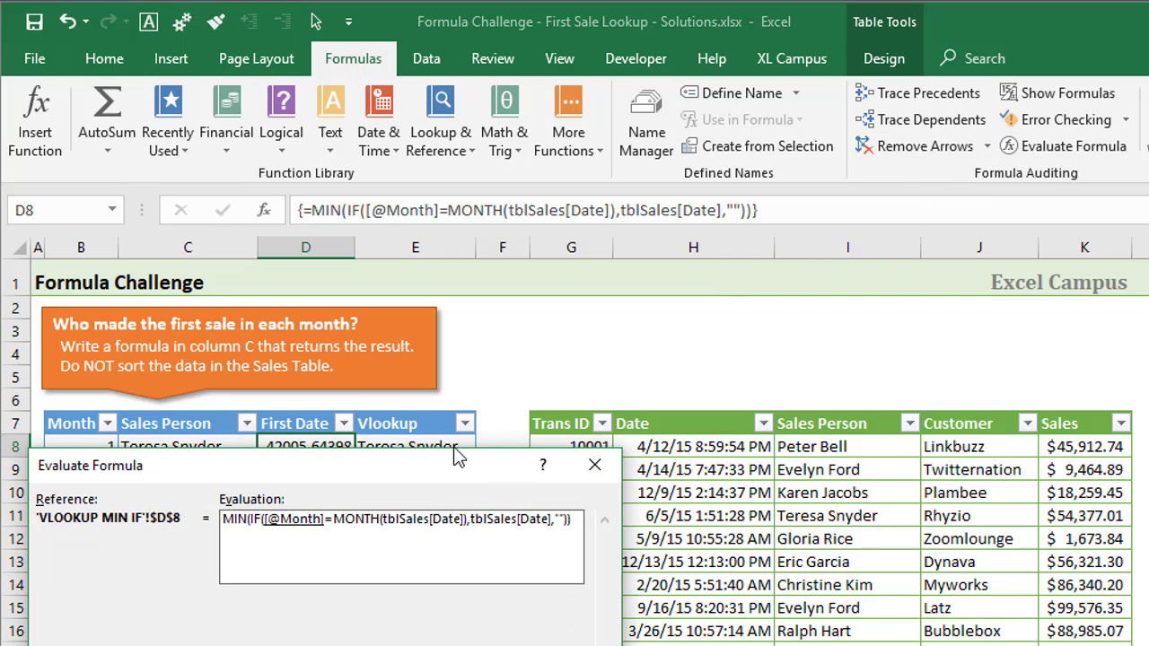
pyautogui.moveTo(372, 468); pyautogui.dragTo(588, 393)
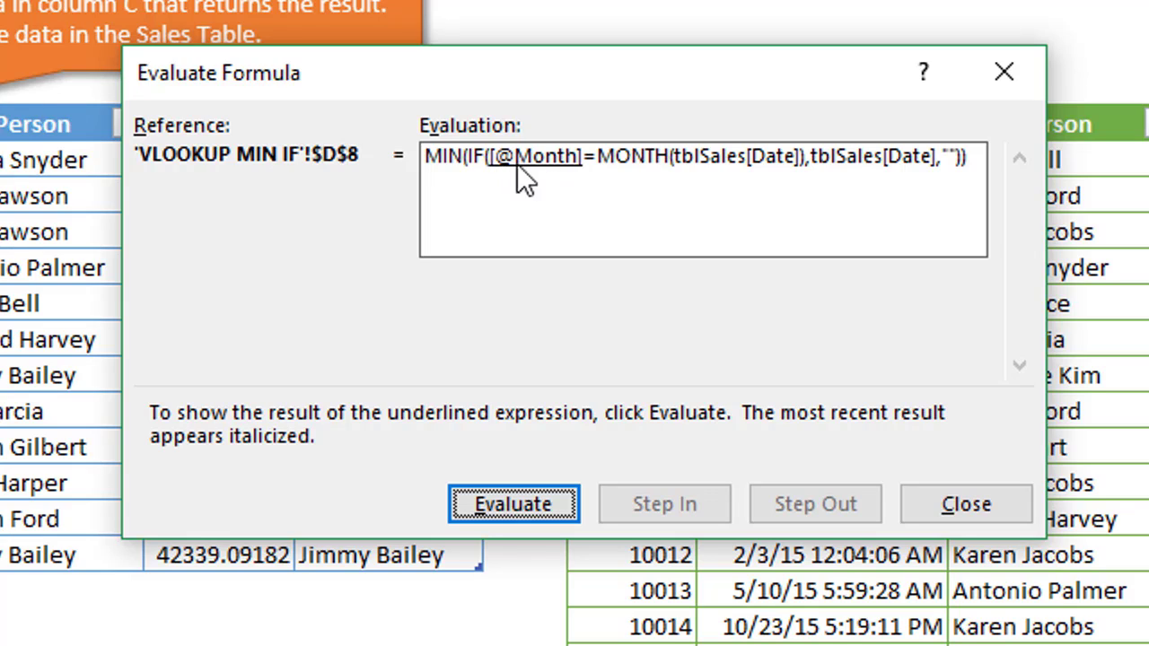
pyautogui.press('Return')
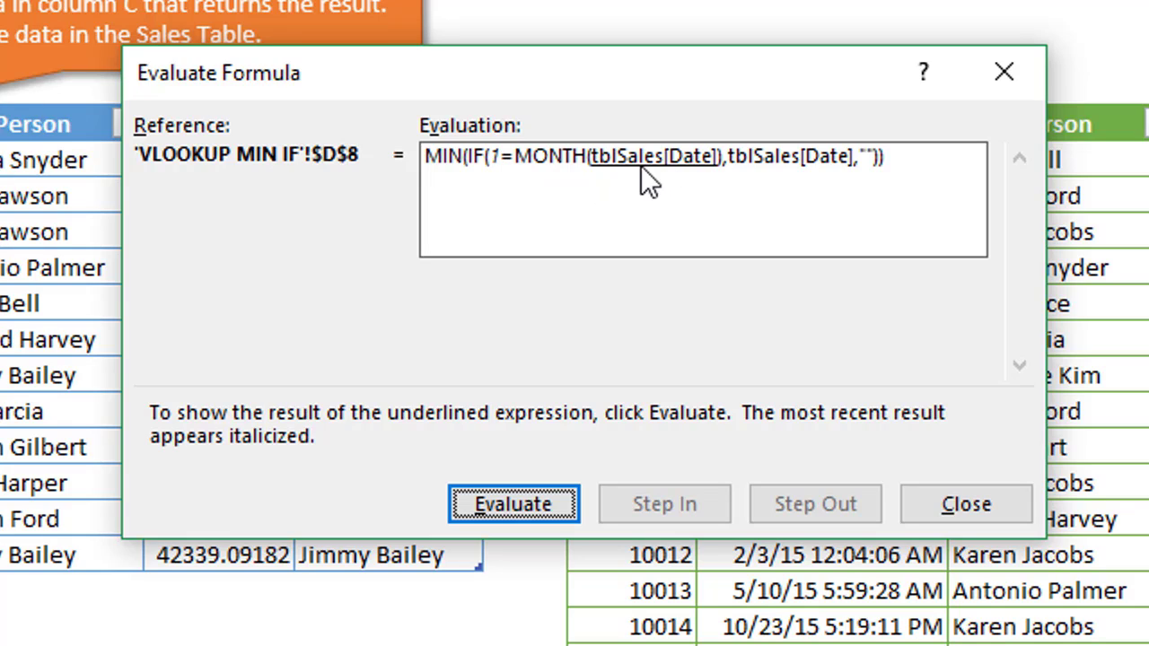
pyautogui.press('Return')
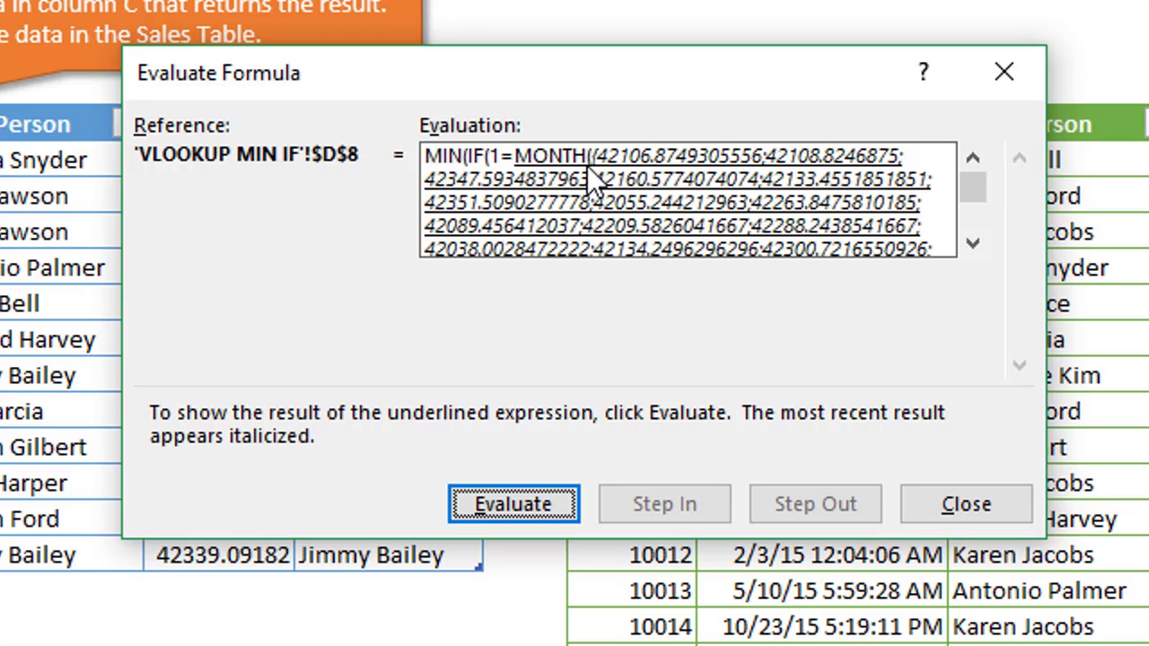
pyautogui.press('Return')
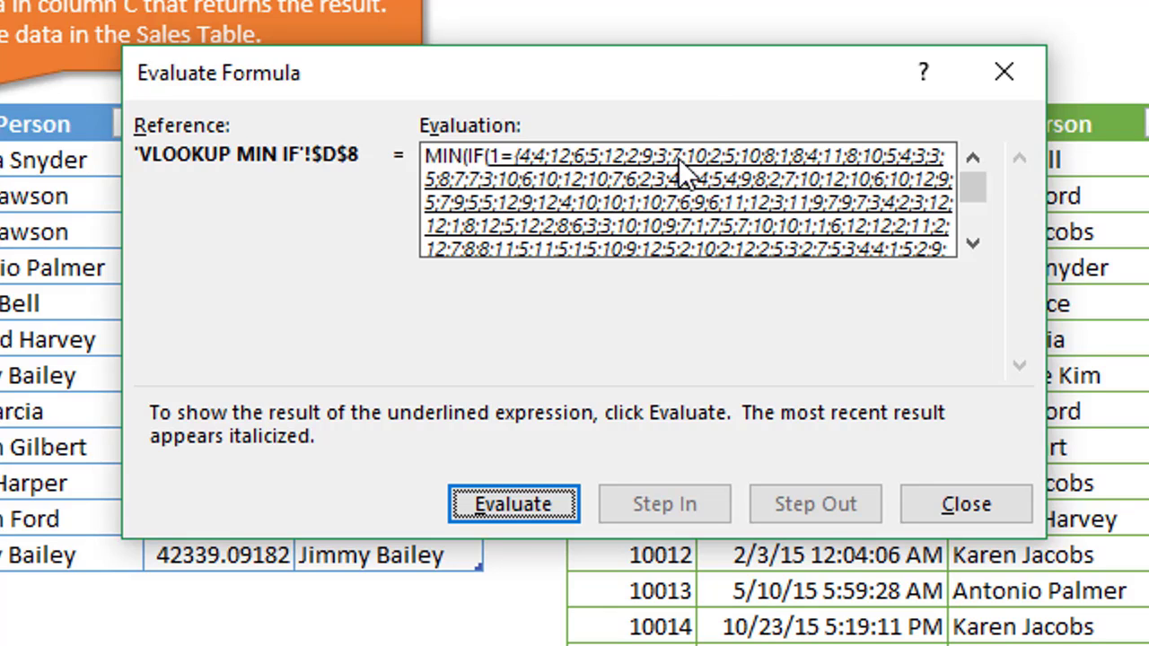
pyautogui.moveTo(691, 71); pyautogui.dragTo(307, 92)
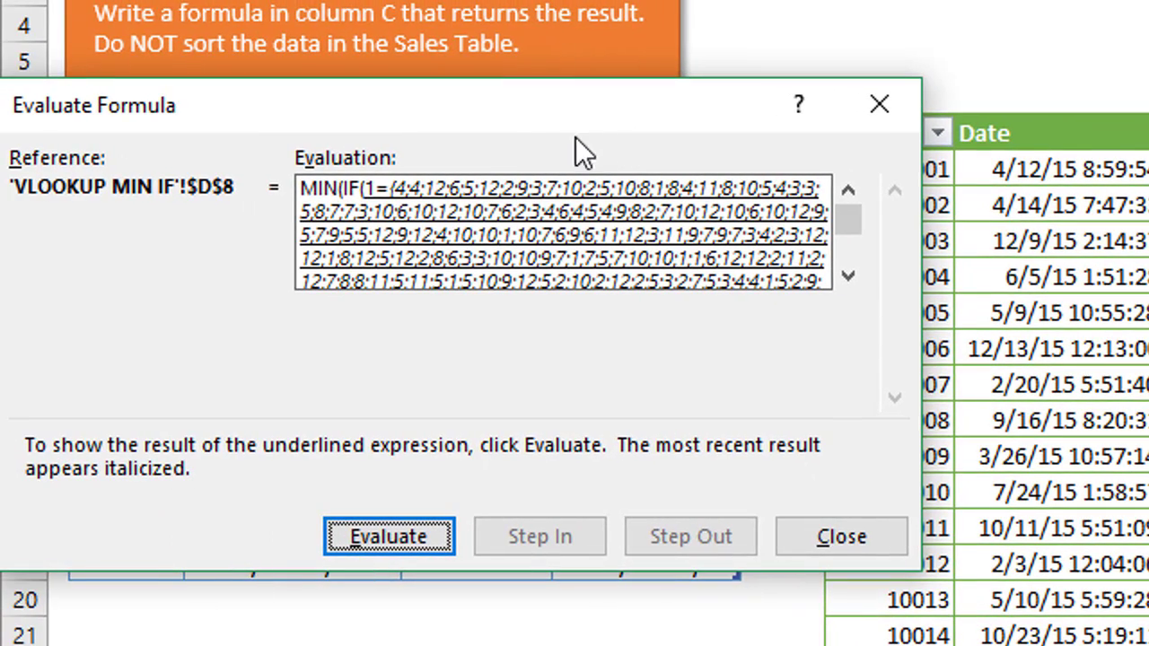
pyautogui.moveTo(520, 120); pyautogui.dragTo(699, 105)
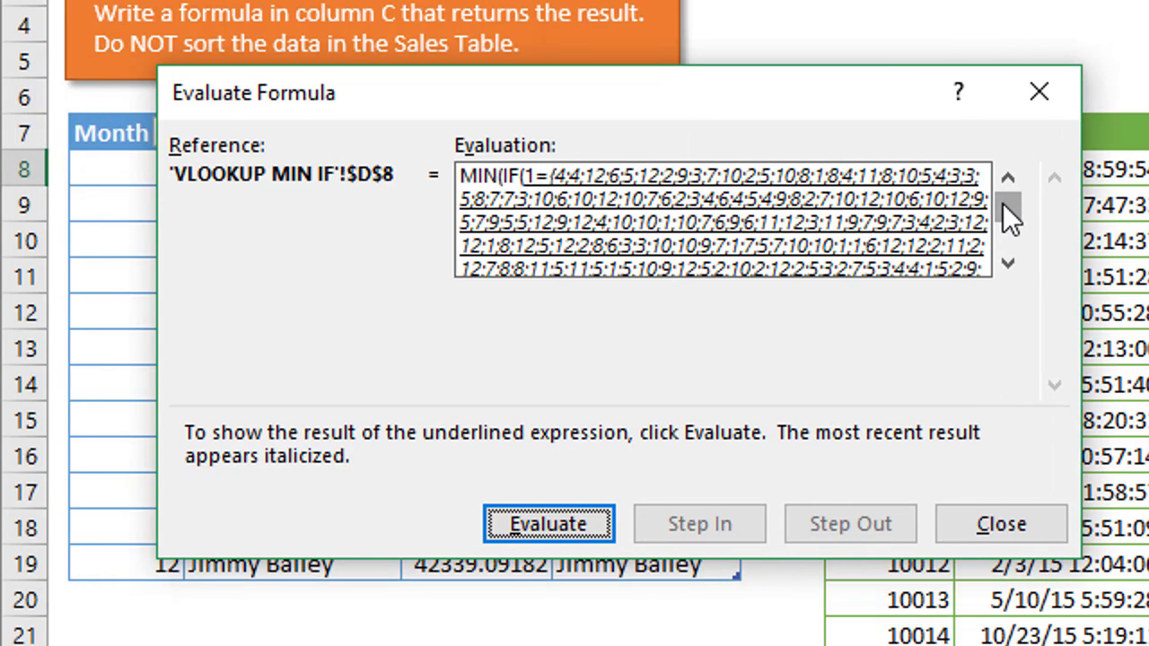
pyautogui.moveTo(1003, 204); pyautogui.dragTo(1003, 239)
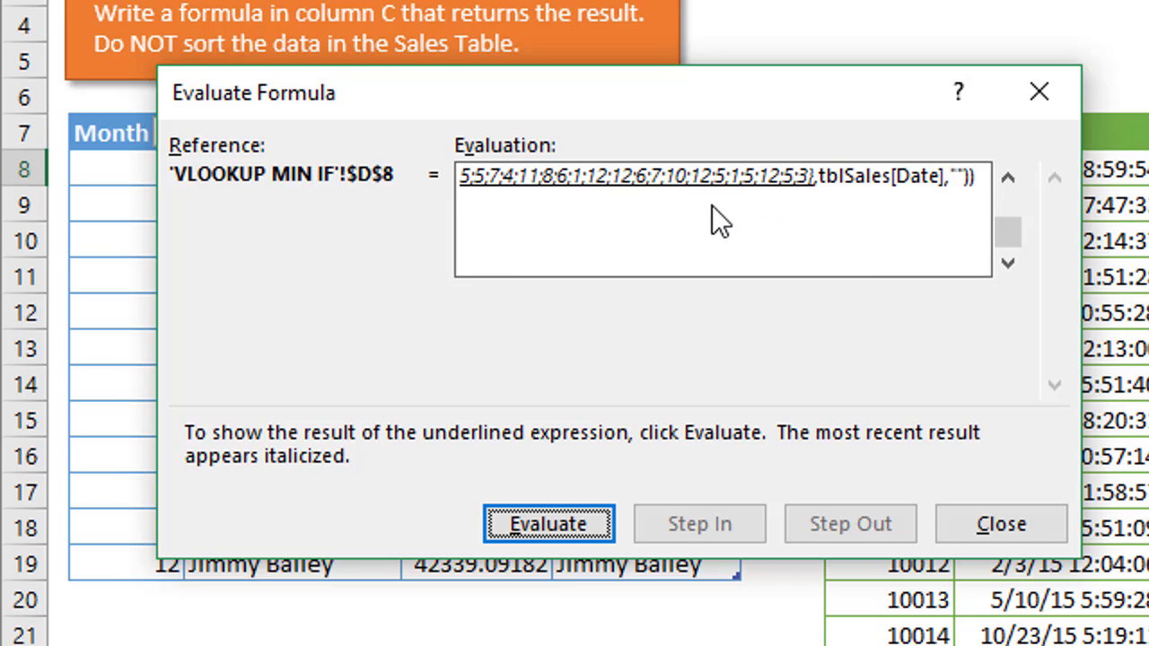
# Advance D8's evaluation so the month comparison becomes a TRUE/FALSE array.
pyautogui.press('Return')
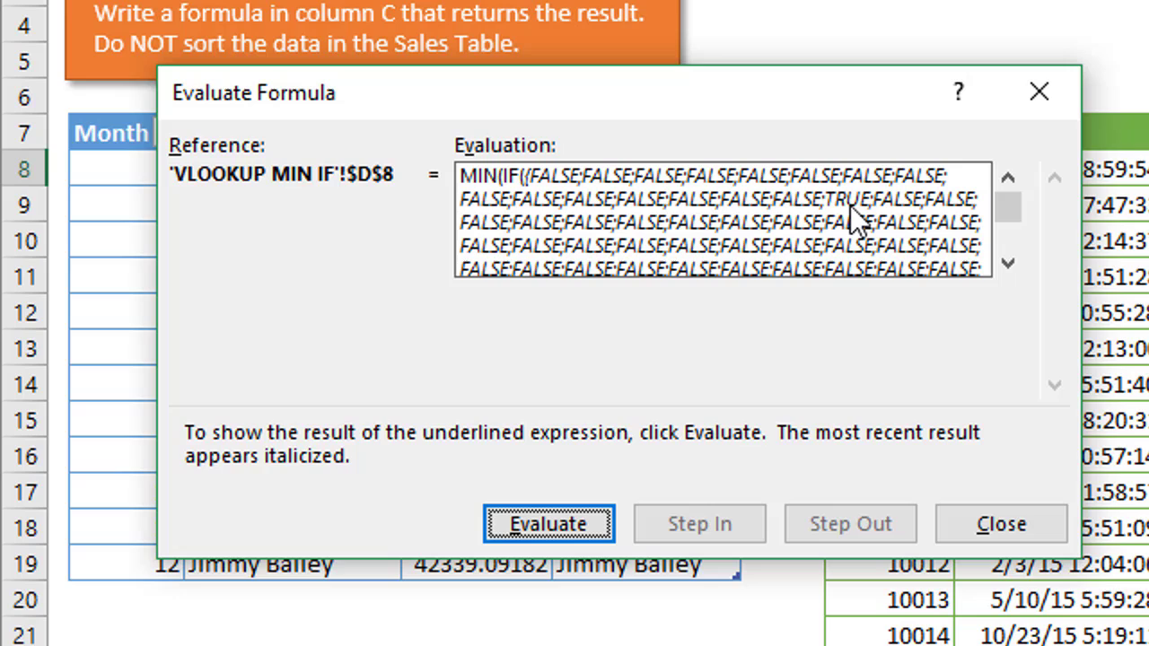
pyautogui.moveTo(1014, 213); pyautogui.dragTo(1014, 254)
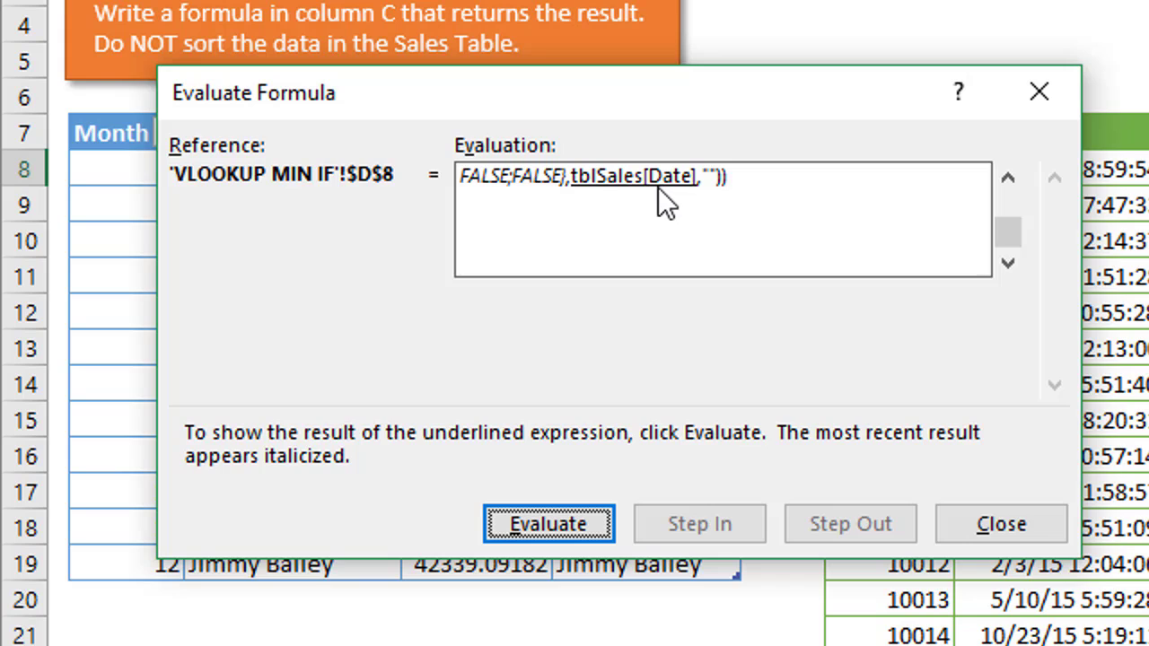
pyautogui.scroll(5, 657, 205)
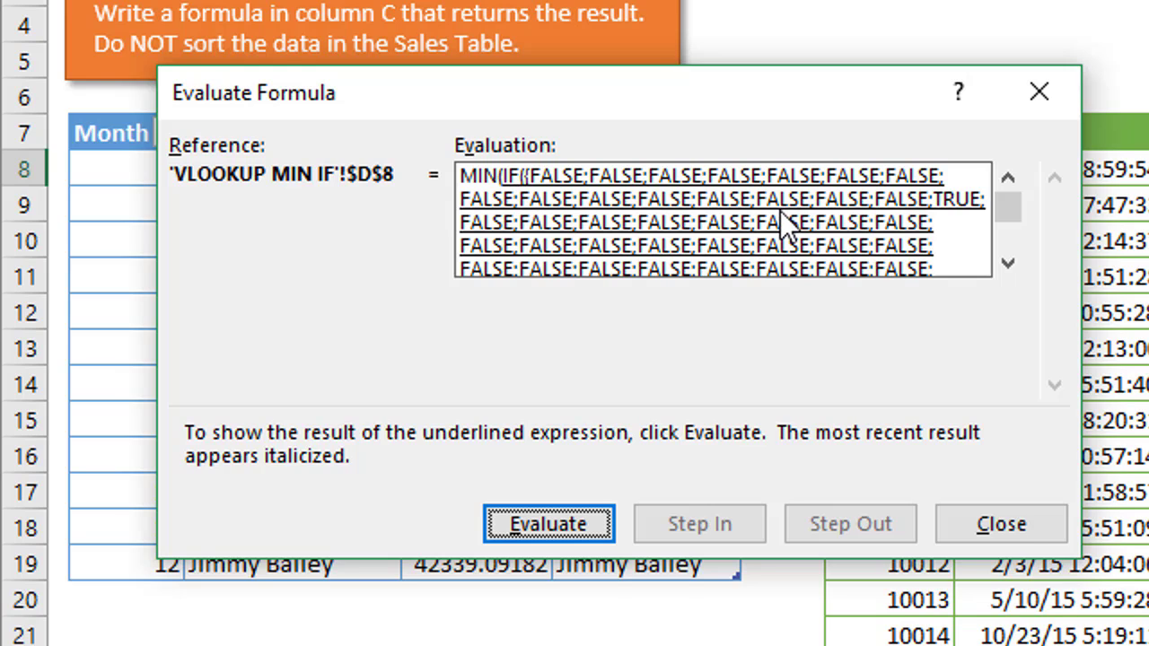
# Resolve the IF into dates and blanks, then MIN to the final 42005.64398.
pyautogui.press('Return')
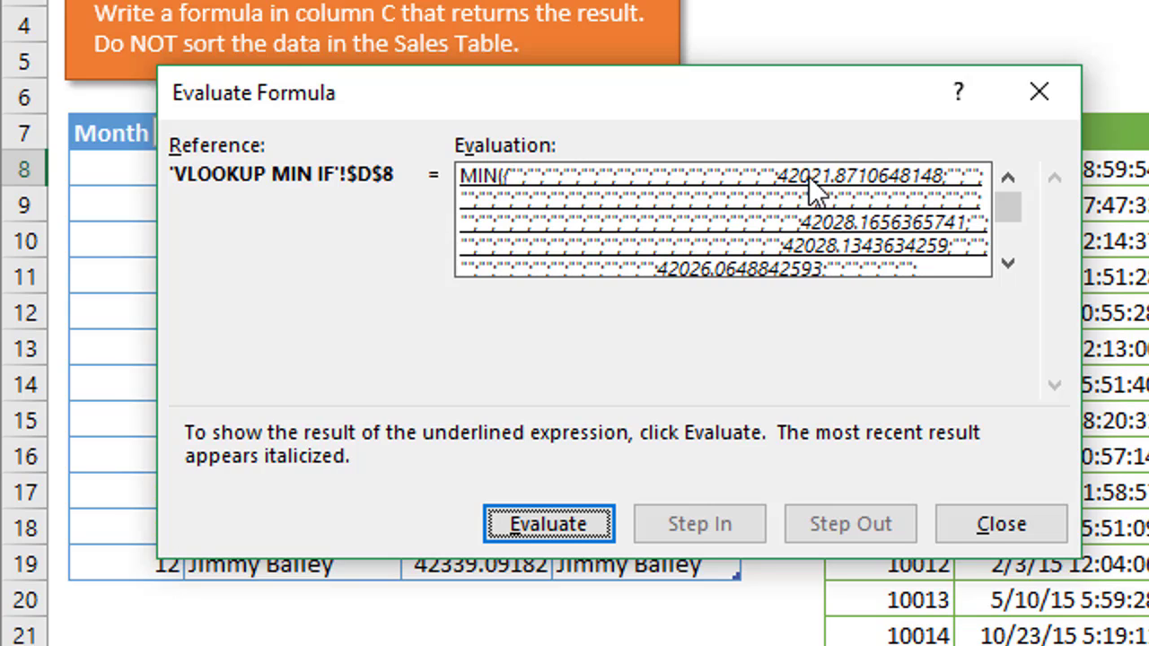
pyautogui.press('Return')
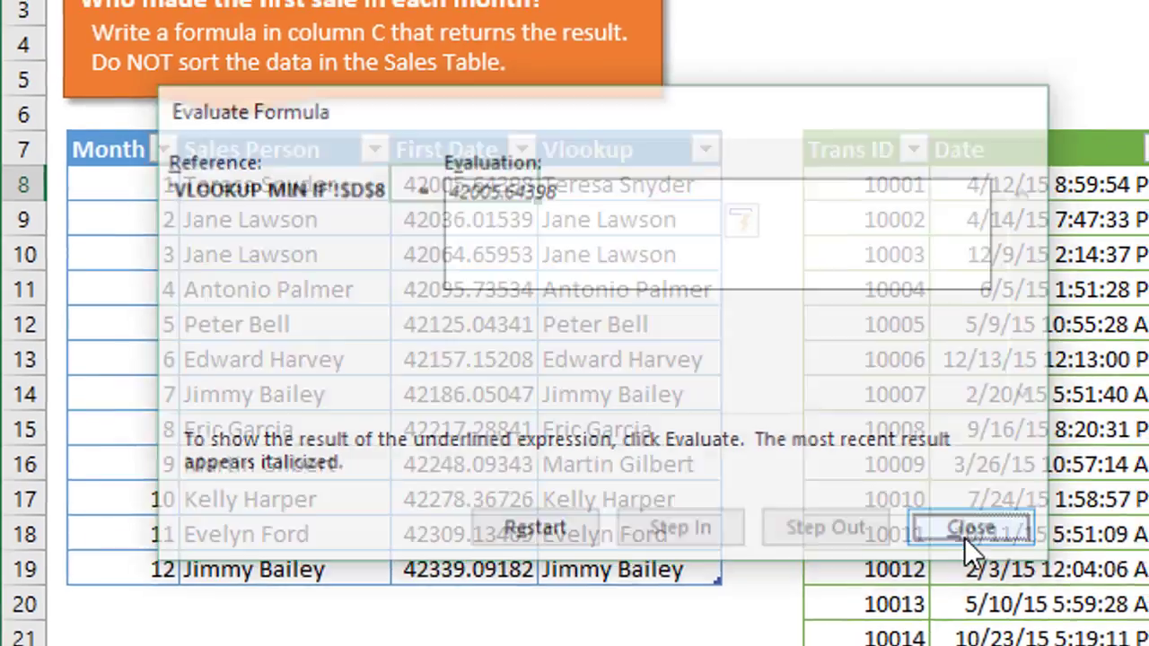
# Close the evaluation, preview D8 as Short Date (1/1/2015), then revert it to 42005.64398.
pyautogui.click(990, 532)
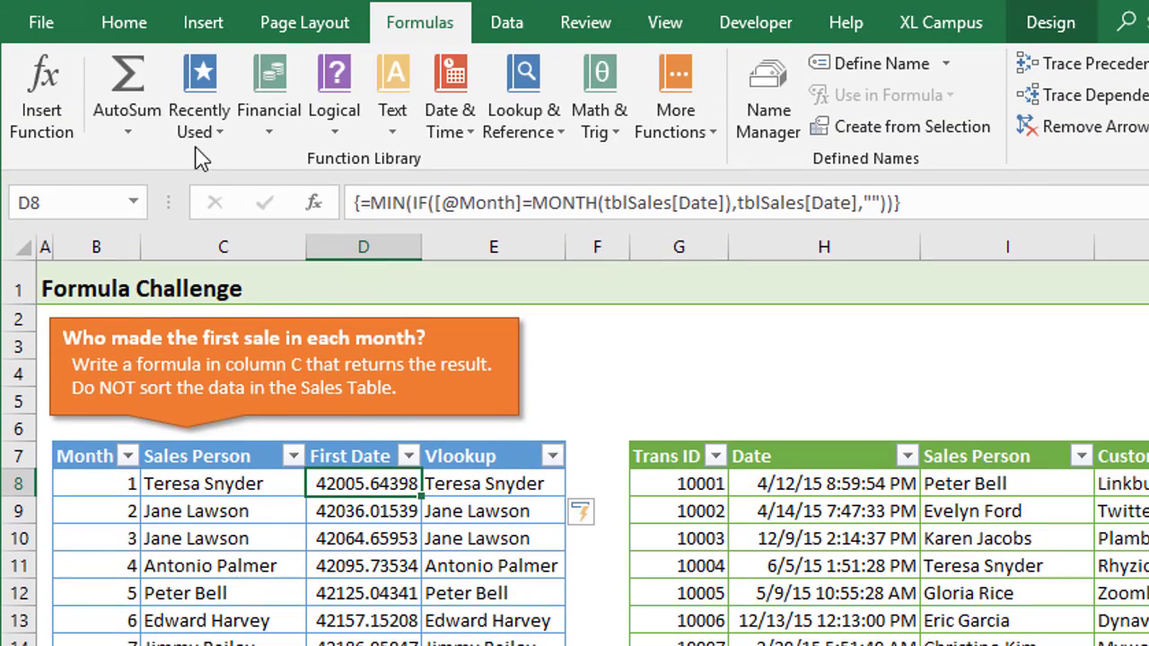
pyautogui.click(124, 19)
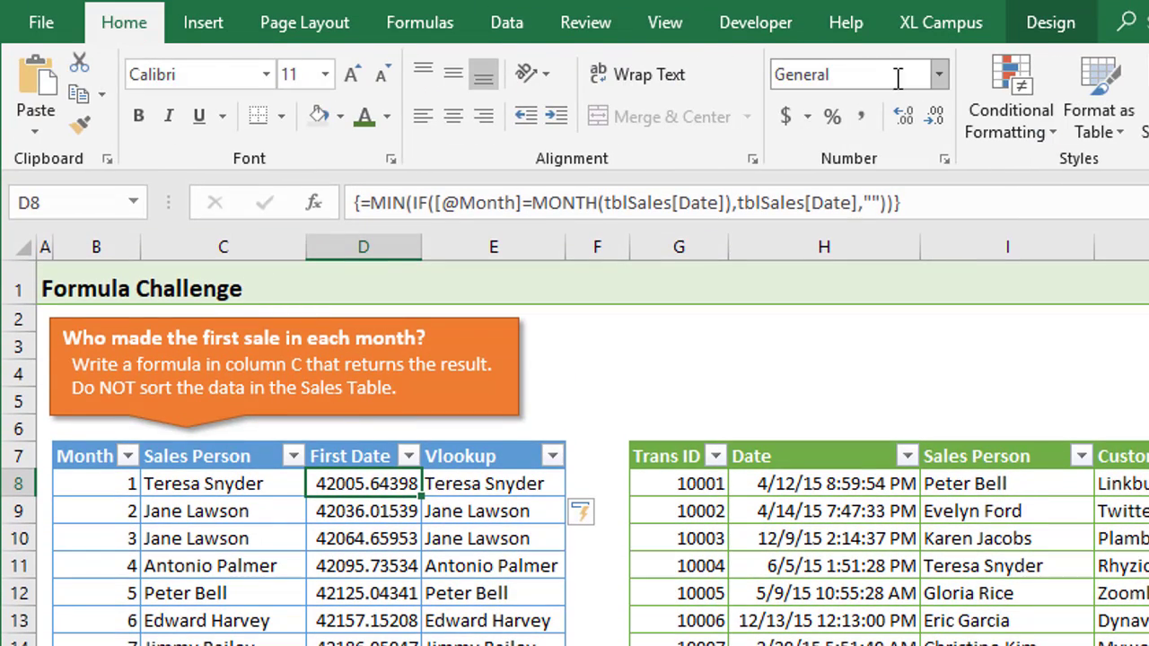
pyautogui.click(940, 77)
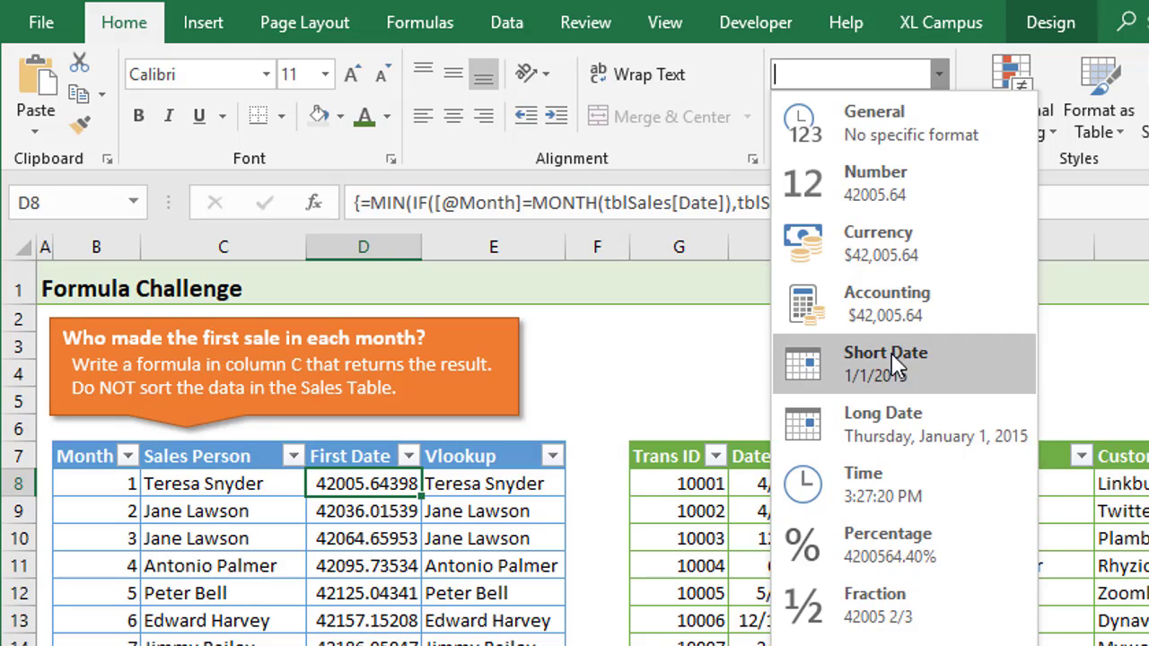
pyautogui.click(884, 375)
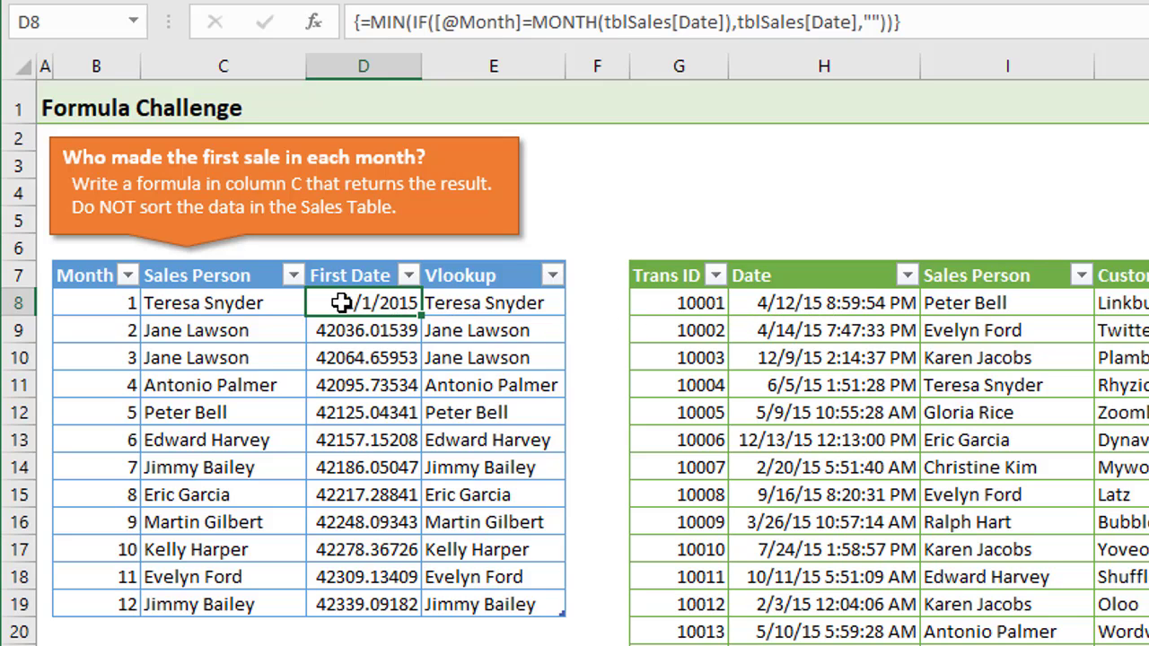
pyautogui.hotkey('ctrl', 'shift', '~')
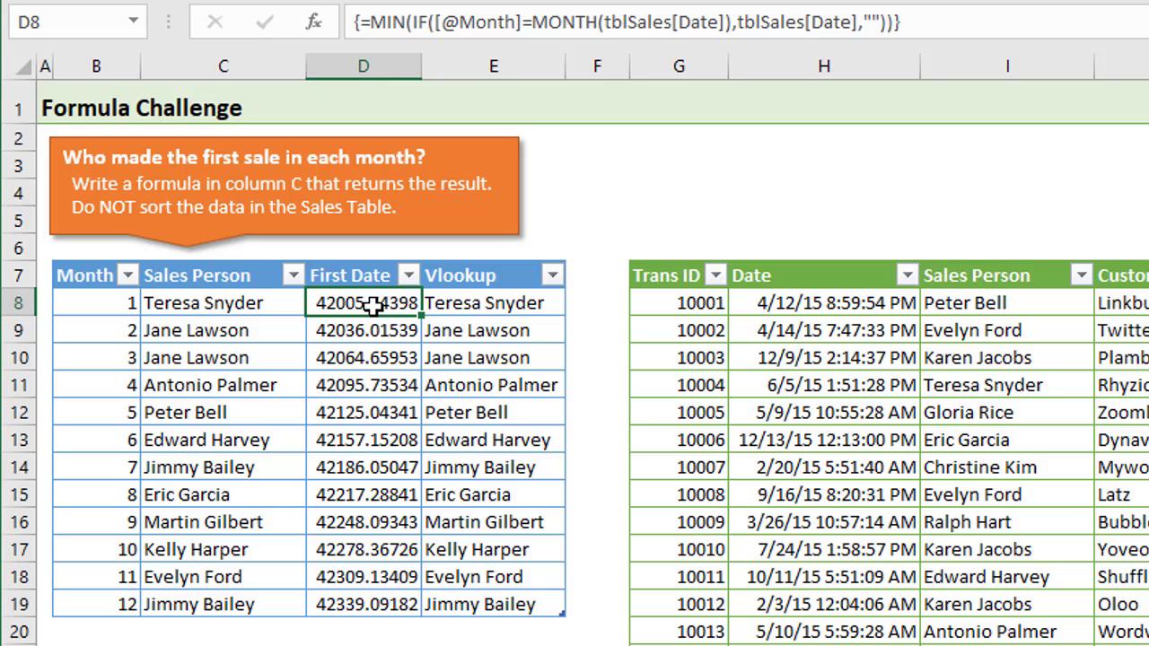
pyautogui.click(449, 306)
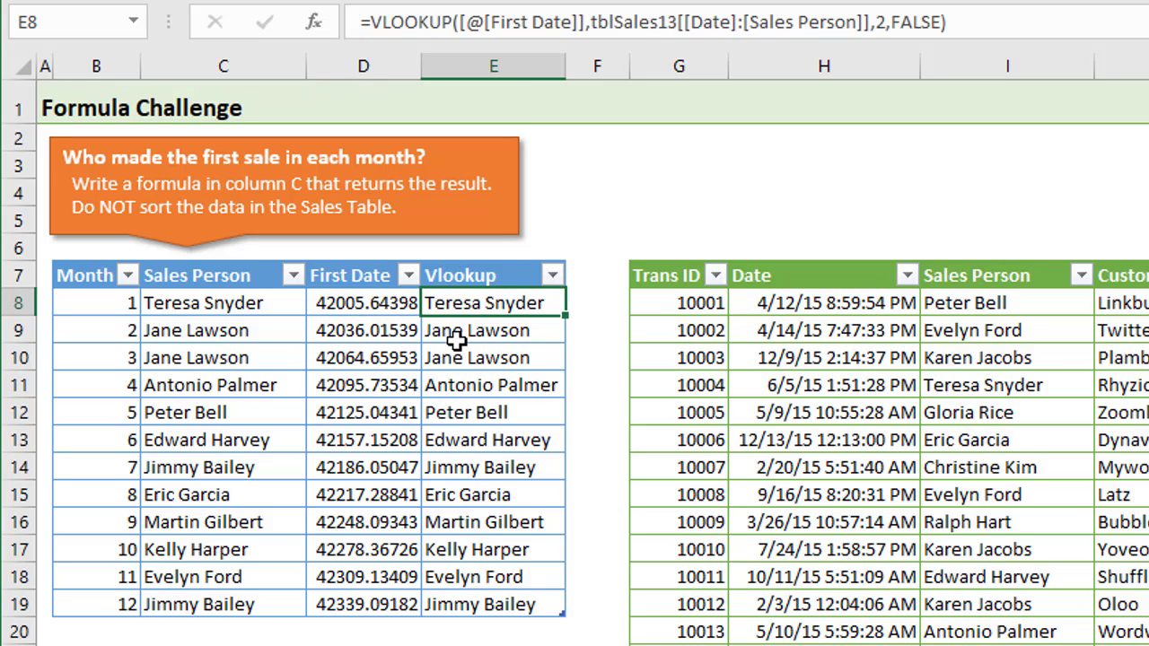
pyautogui.press('F2')
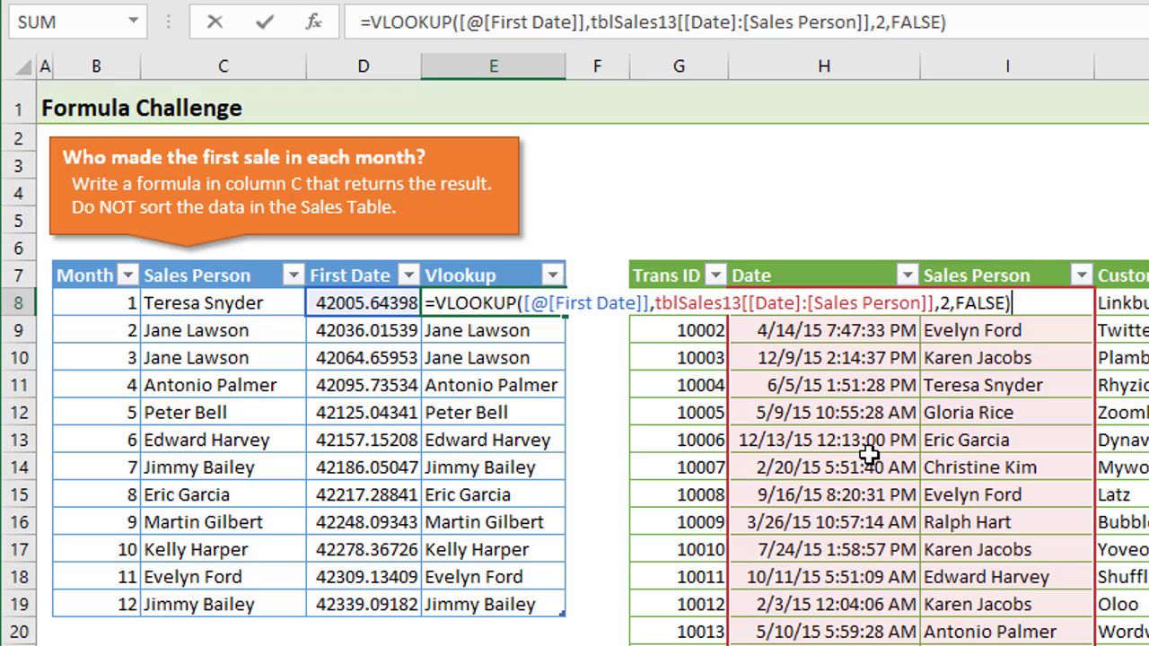
pyautogui.click(938, 302)
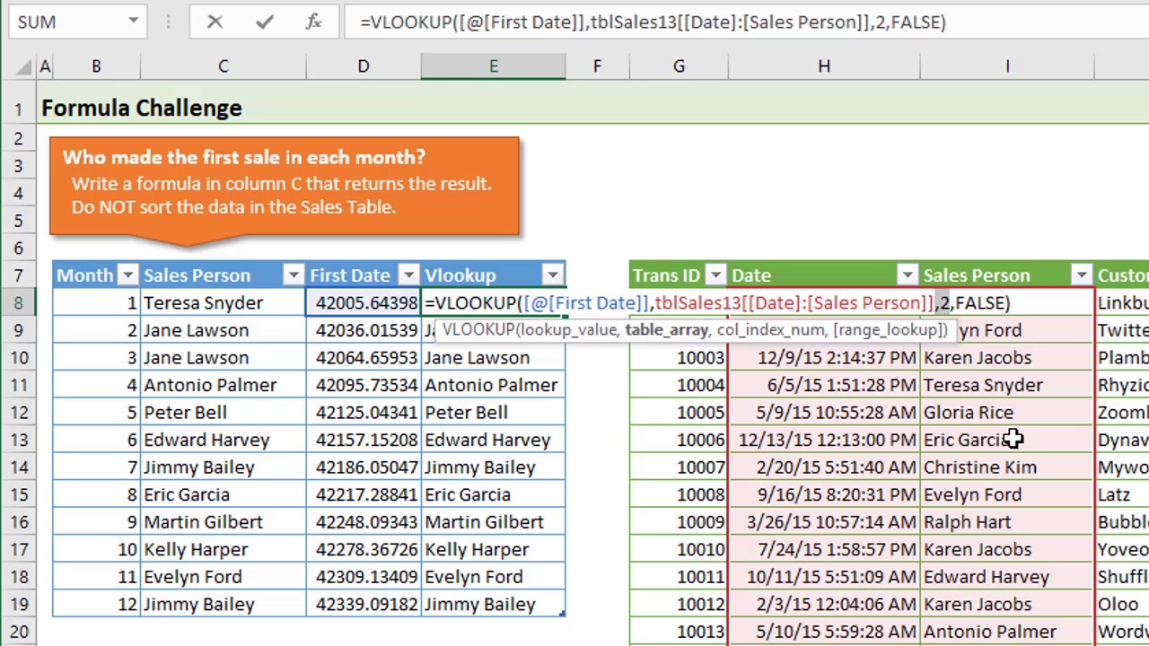
pyautogui.press('Return')
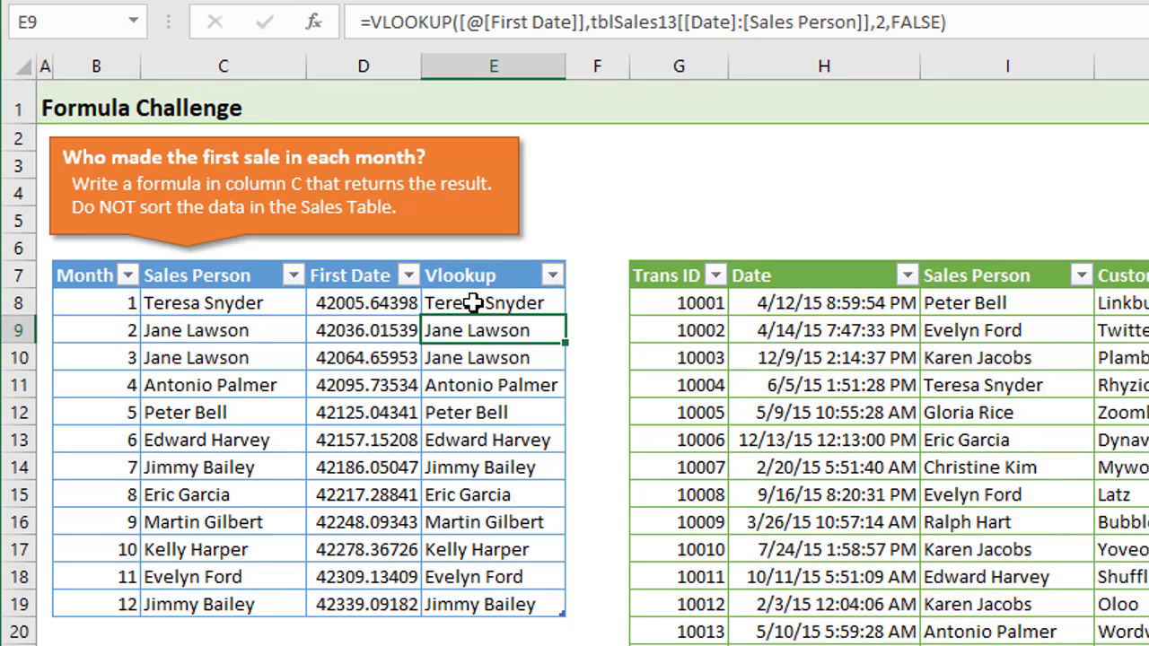
pyautogui.click(377, 306)
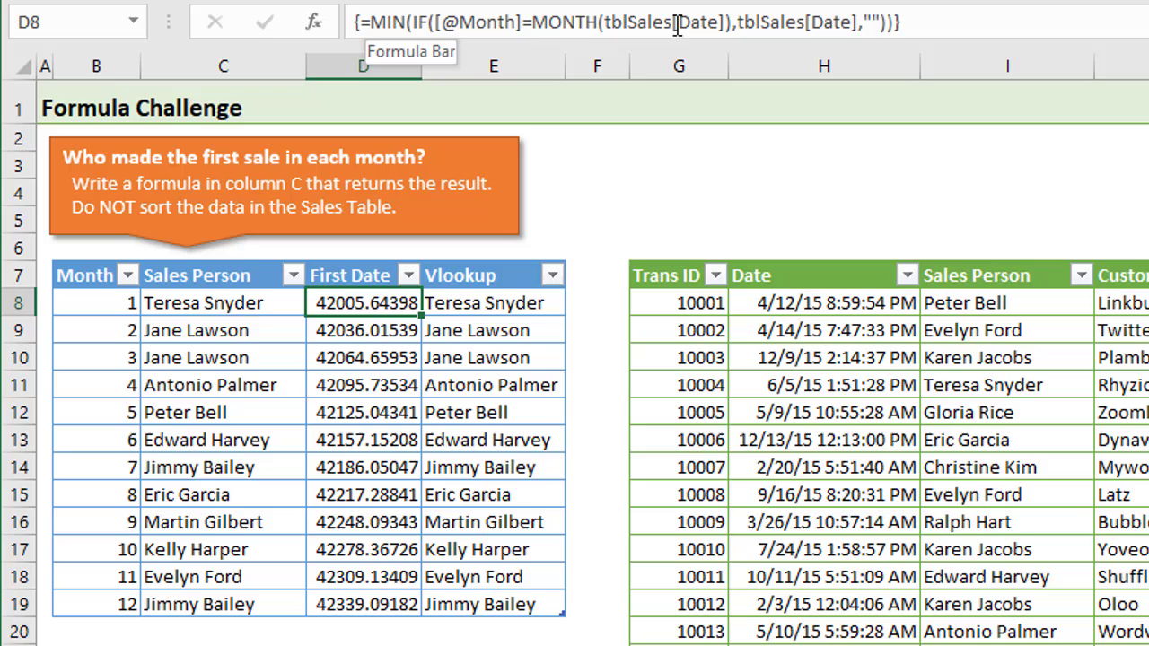
pyautogui.click(494, 305)
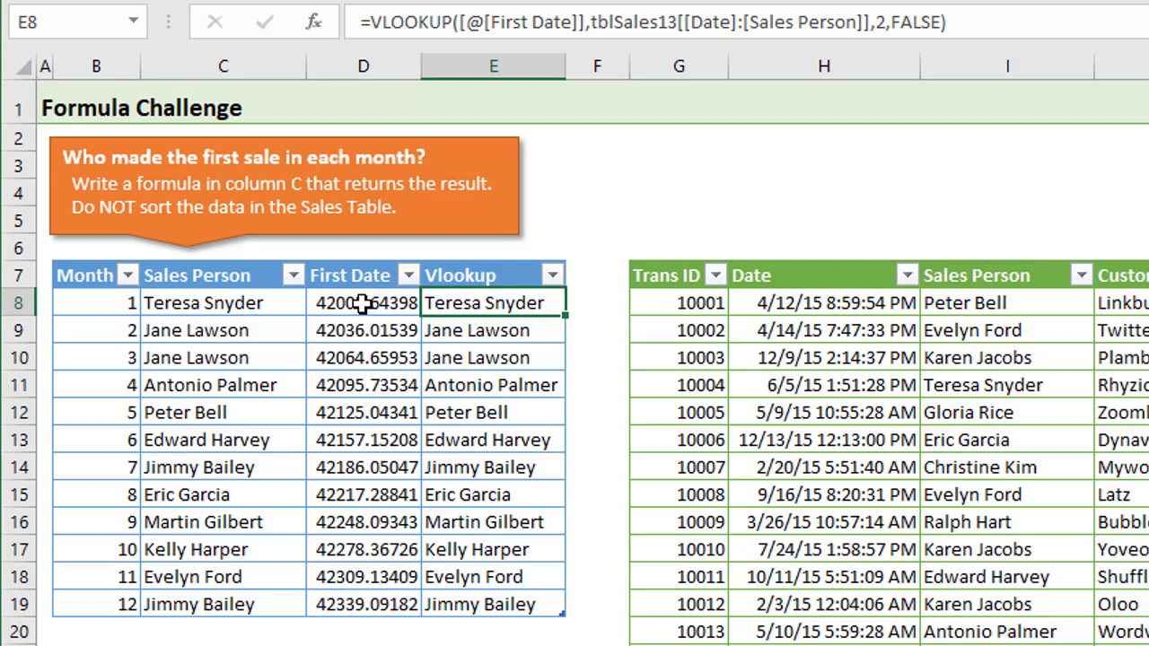
pyautogui.click(196, 305)
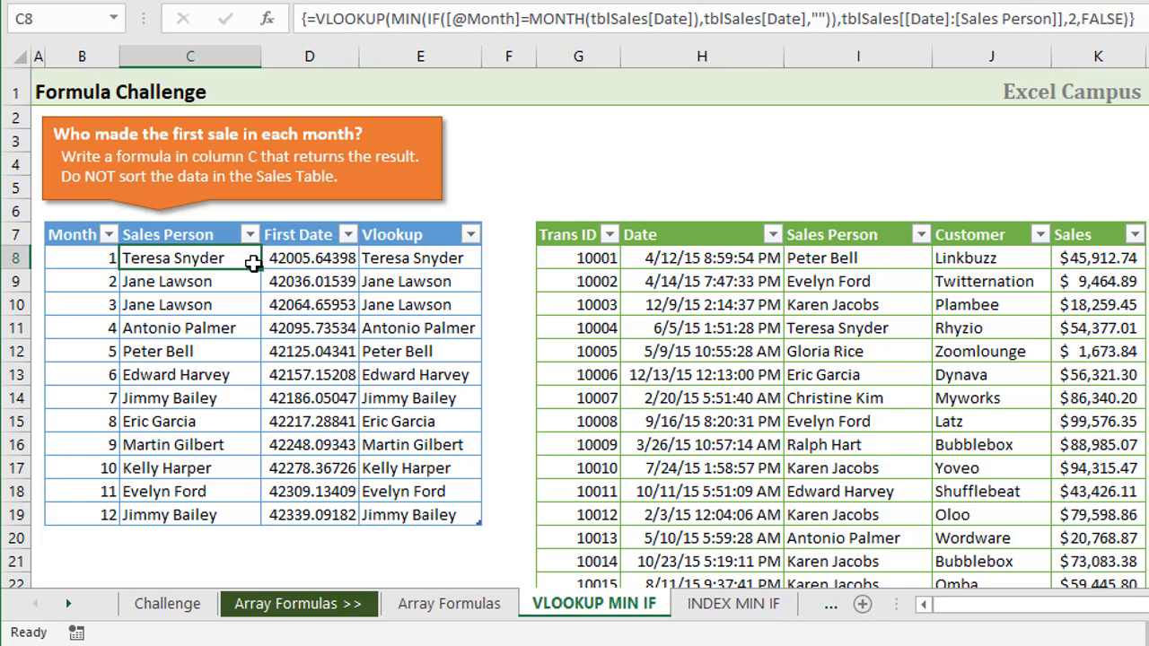
pyautogui.doubleClick(226, 258)
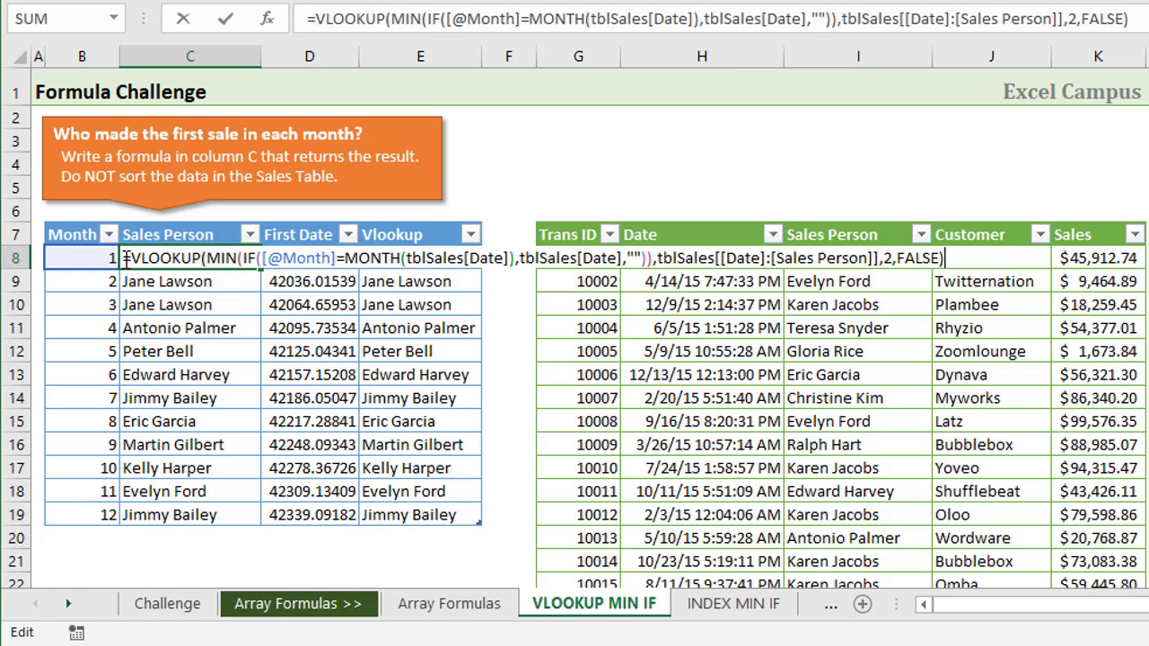
pyautogui.press('Return')
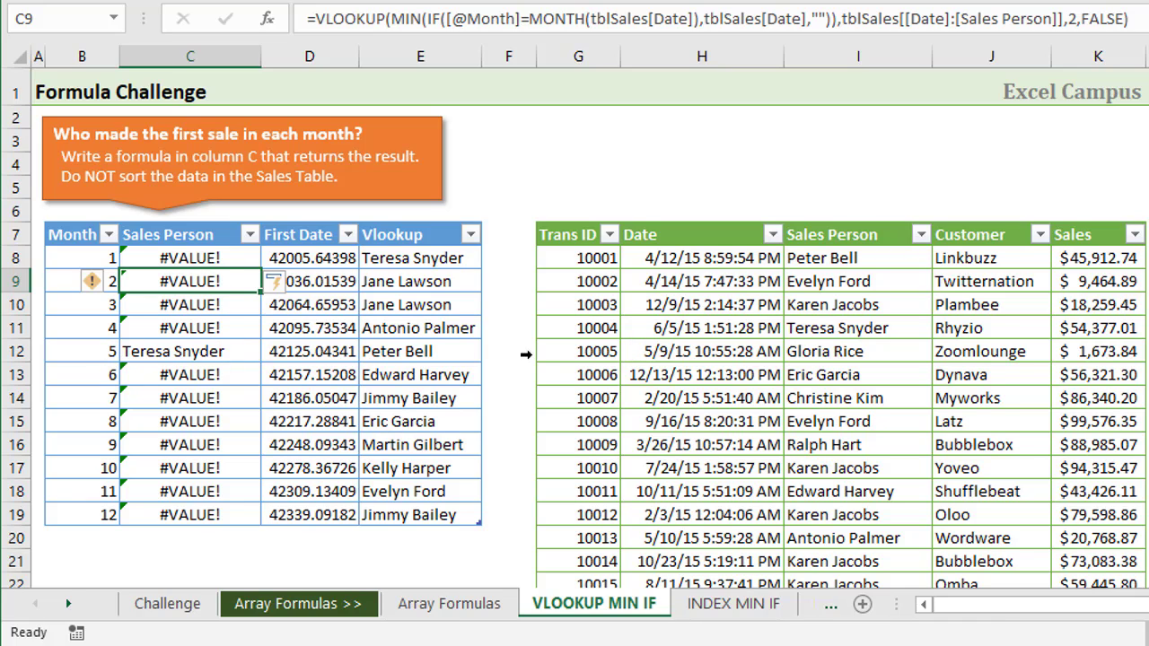
pyautogui.click(183, 260)
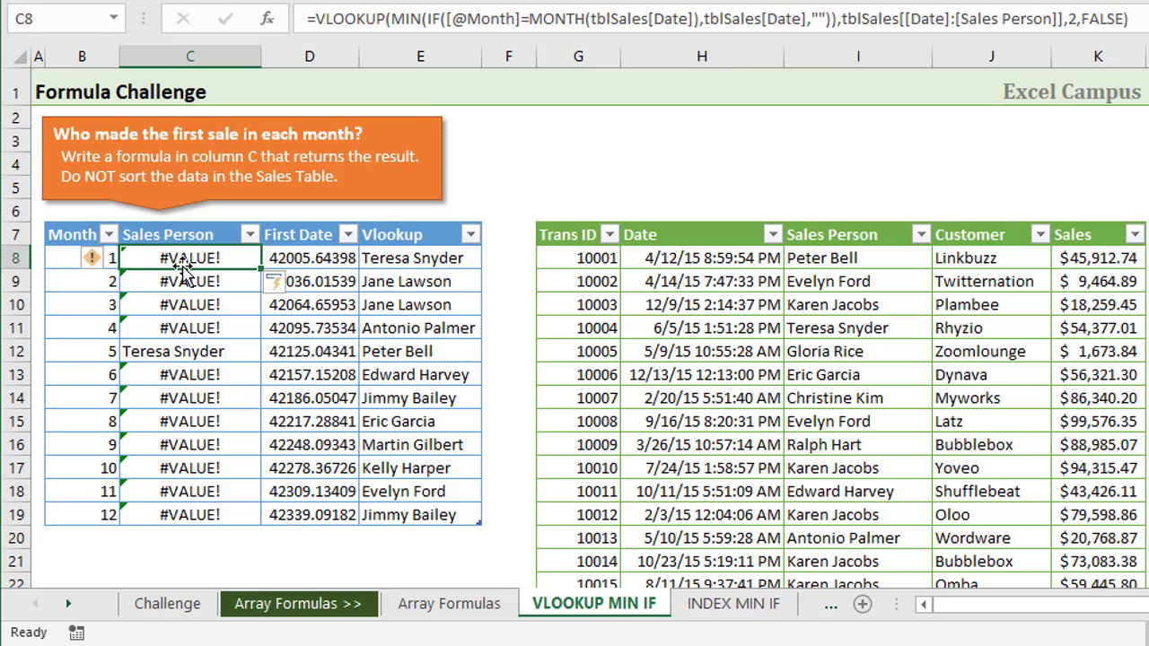
pyautogui.press('F2')
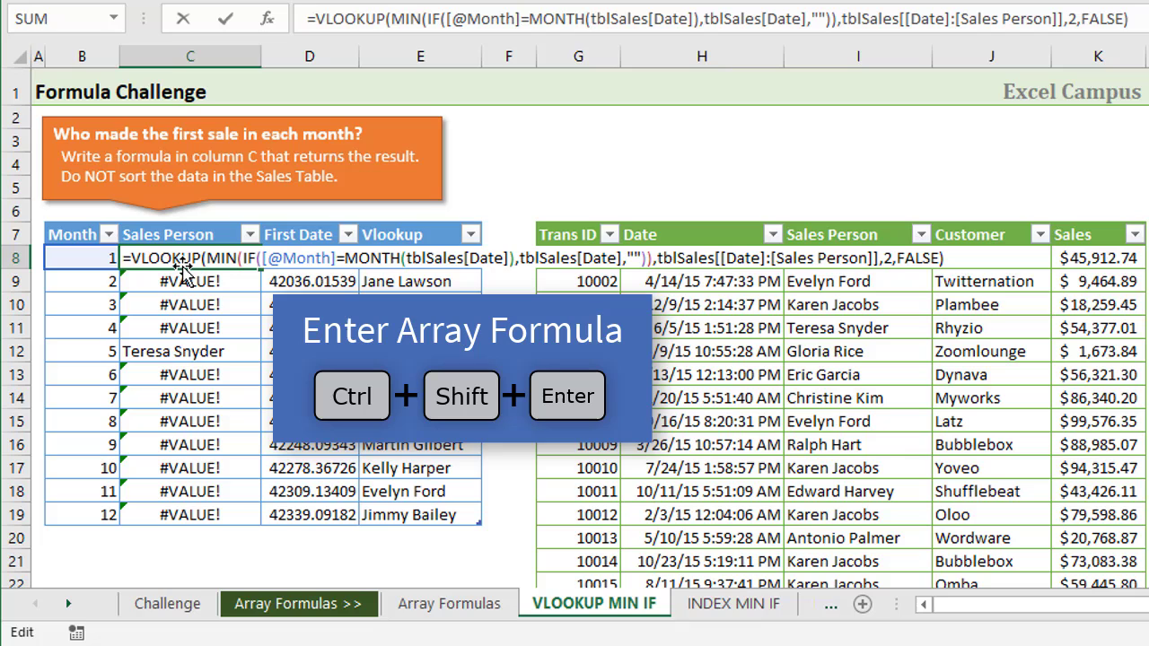
pyautogui.hotkey('ctrl', 'shift', 'Return')
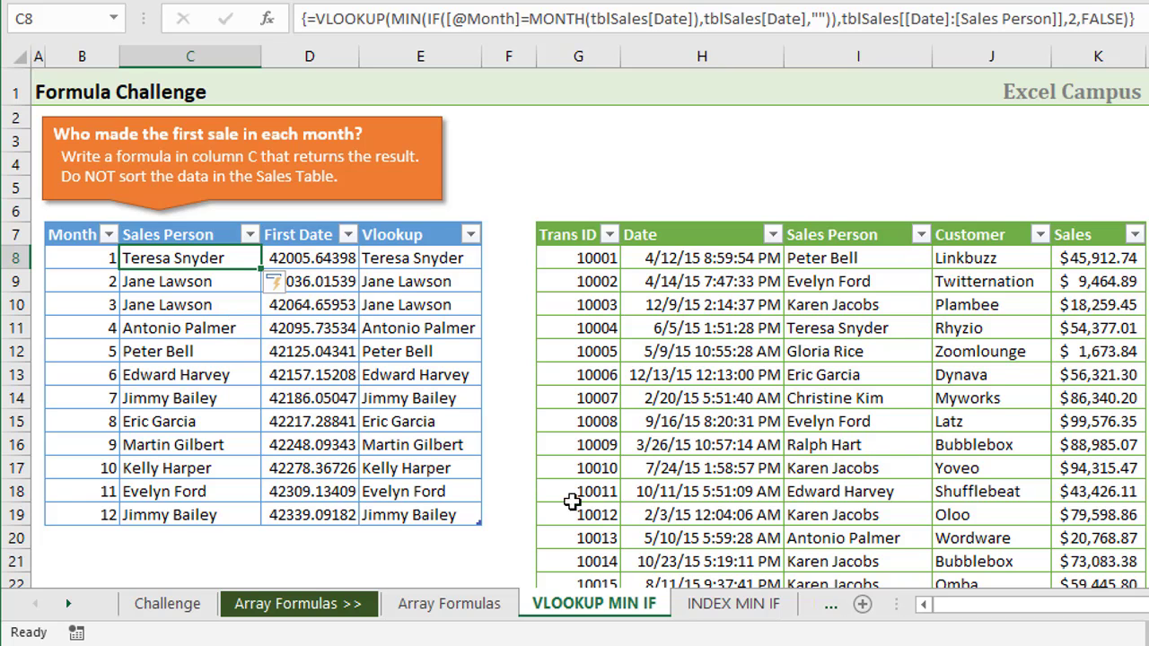
# On the INDEX MIN IF sheet, array-enter C8's INDEX(MATCH(MIN(IF))) sales person formula.
pyautogui.click(734, 603)
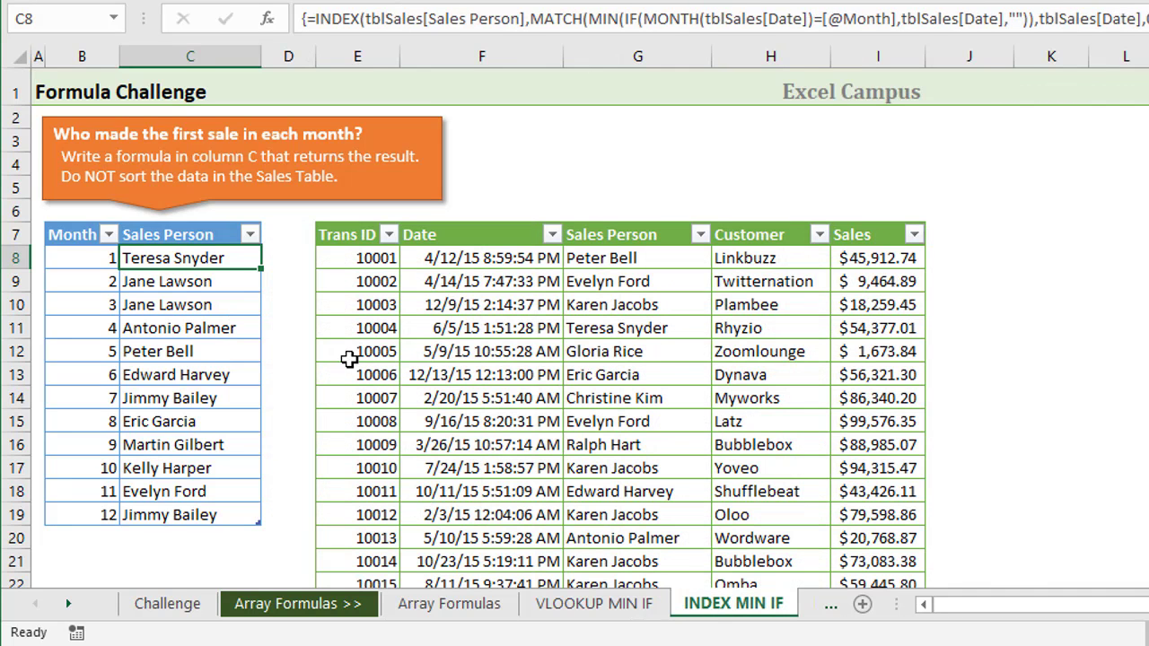
pyautogui.doubleClick(184, 260)
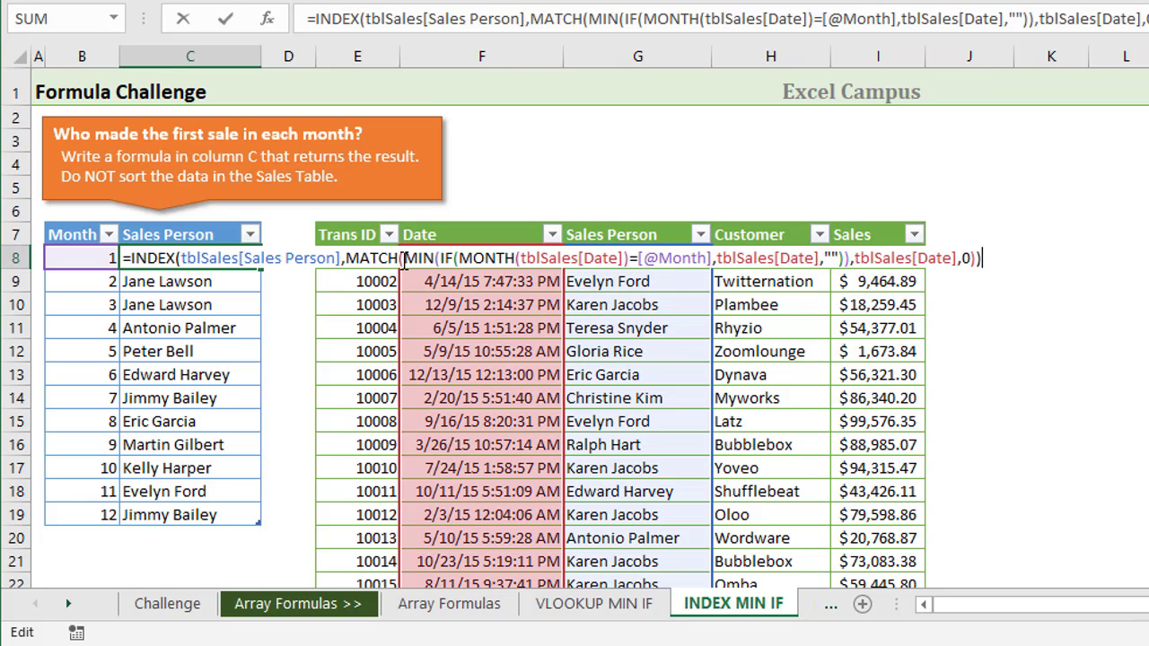
pyautogui.moveTo(403, 259); pyautogui.dragTo(844, 258)
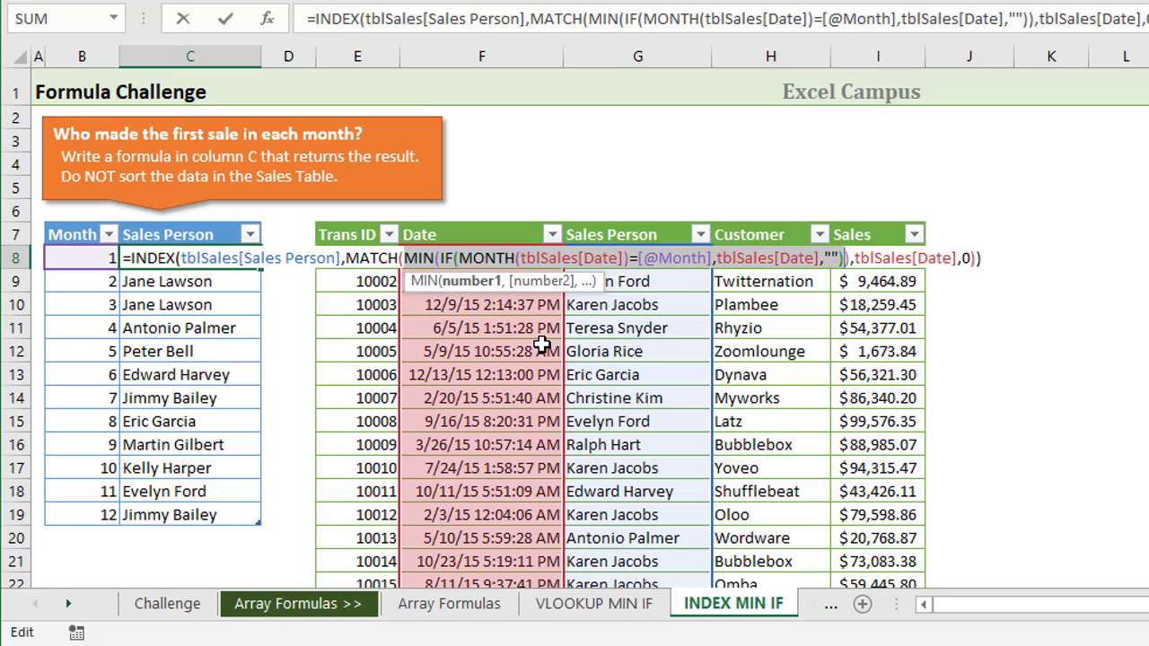
pyautogui.hotkey('ctrl', 'shift', 'Return')
pyautogui.click(606, 56)
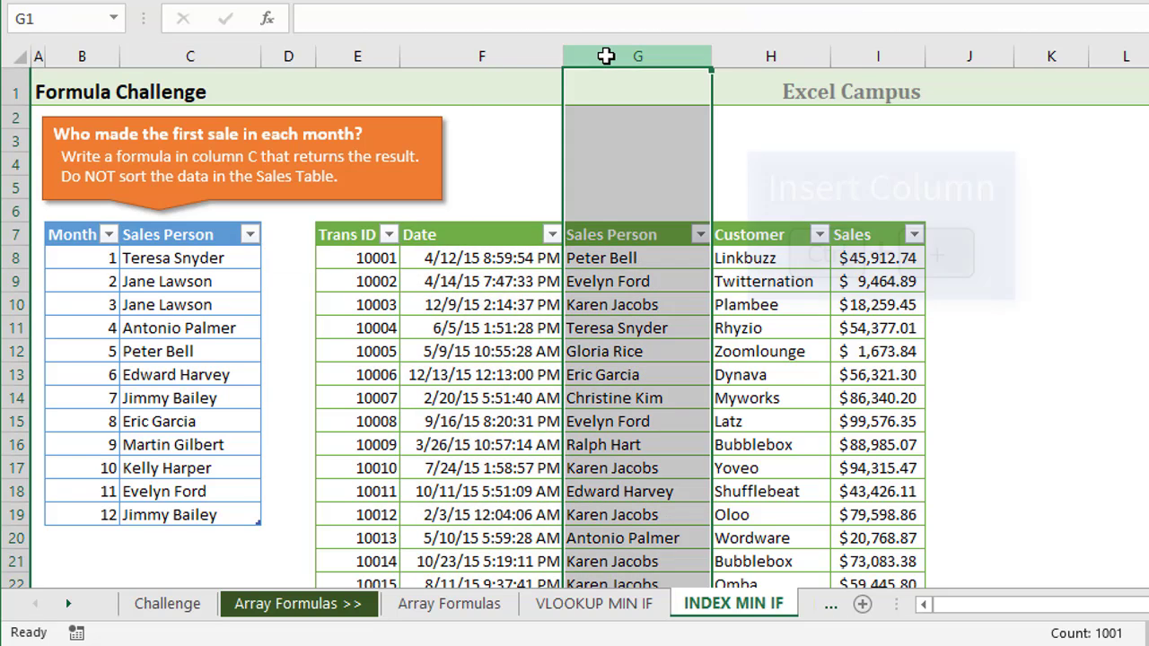
pyautogui.hotkey('ctrl', '+')
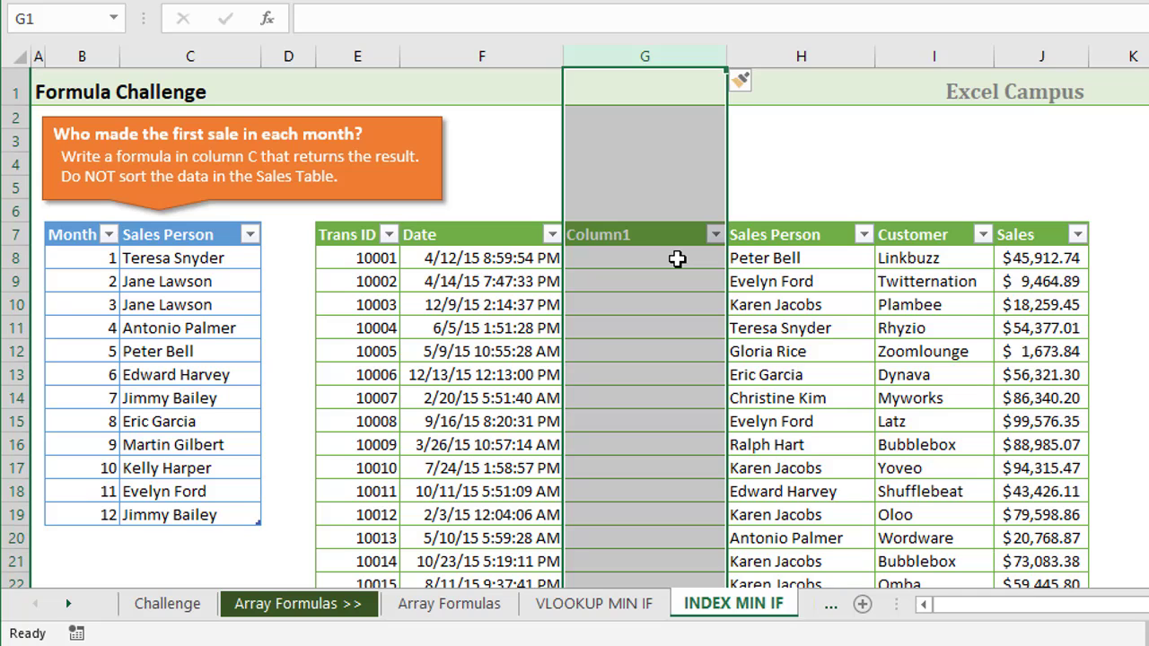
pyautogui.hotkey('ctrl', '-')
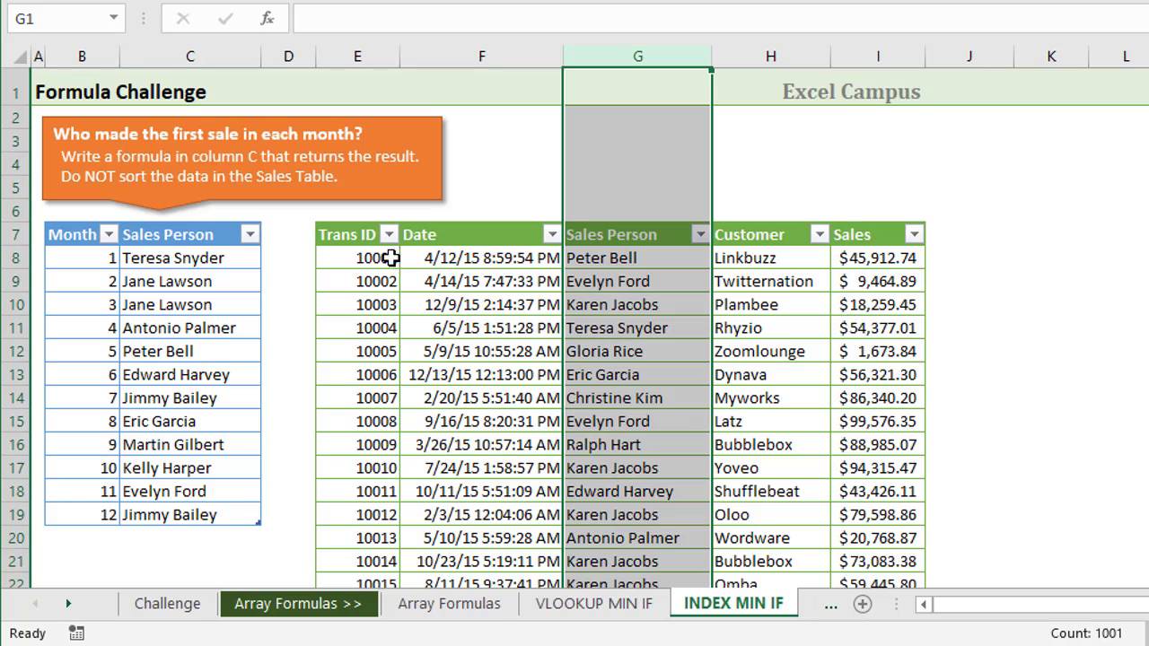
pyautogui.click(201, 258)
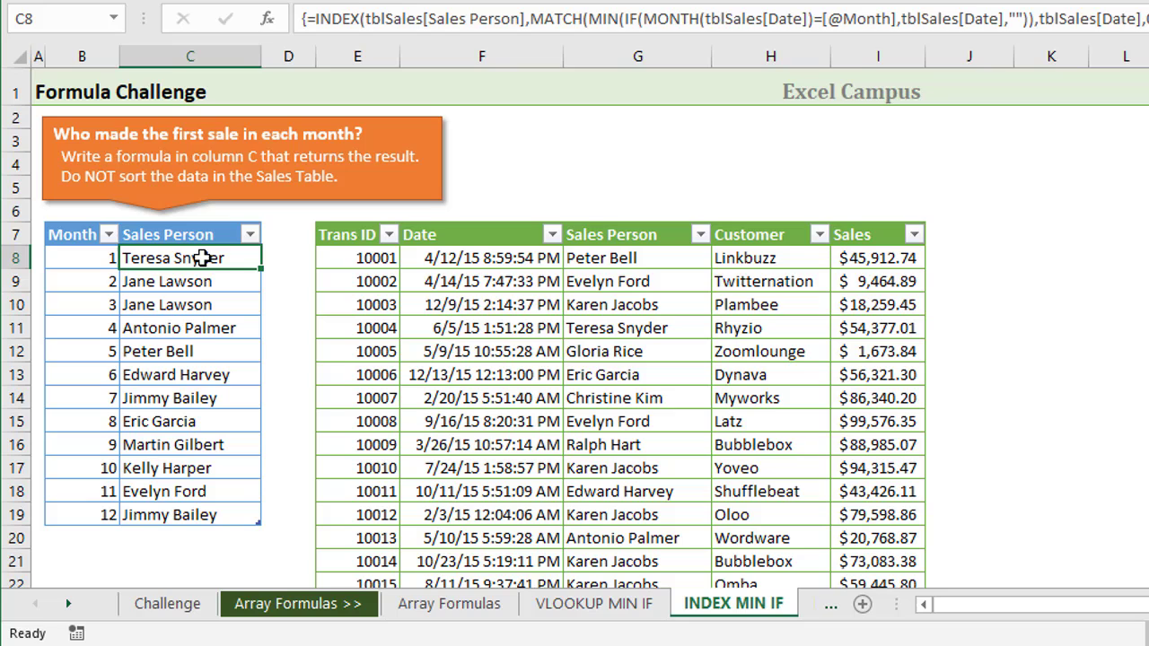
# Swap C8's INDEX column from Sales Person to Trans ID and array-enter it, giving 10447 for month 1.
pyautogui.doubleClick(201, 258)
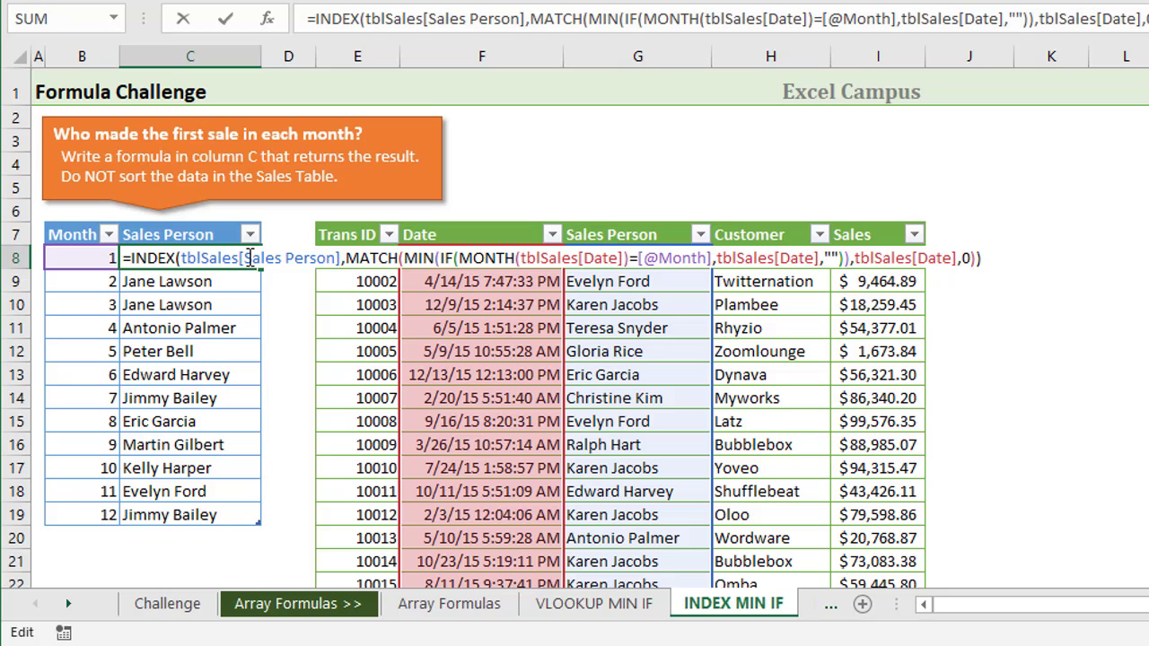
pyautogui.moveTo(247, 257); pyautogui.dragTo(336, 257)
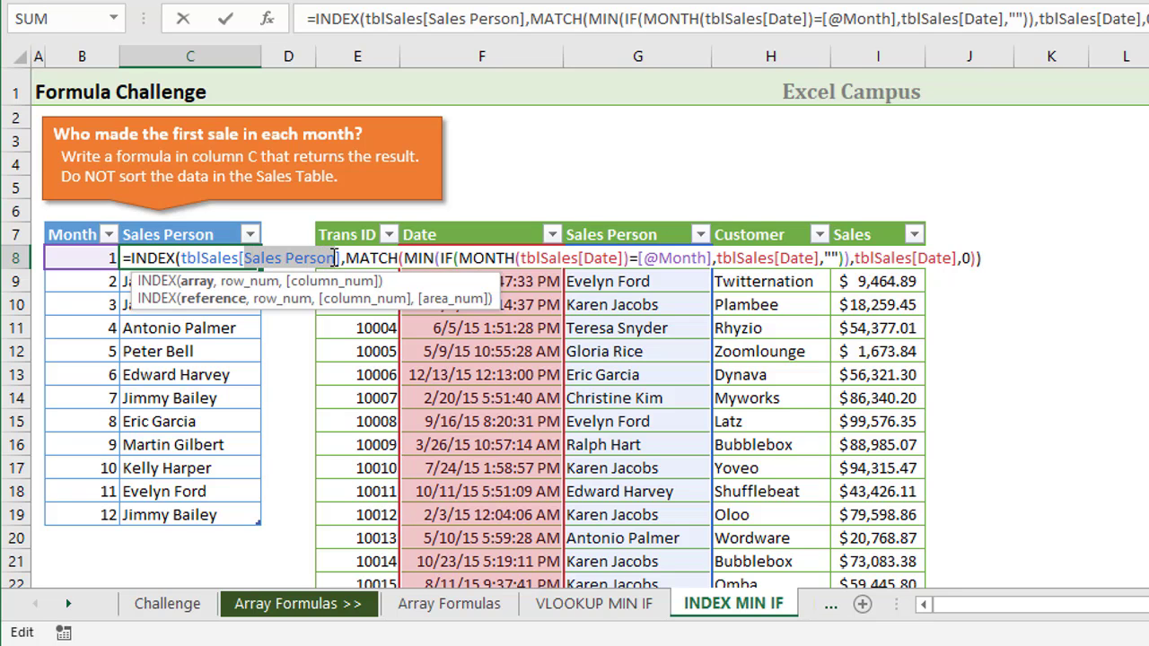
pyautogui.write('Trans ID')
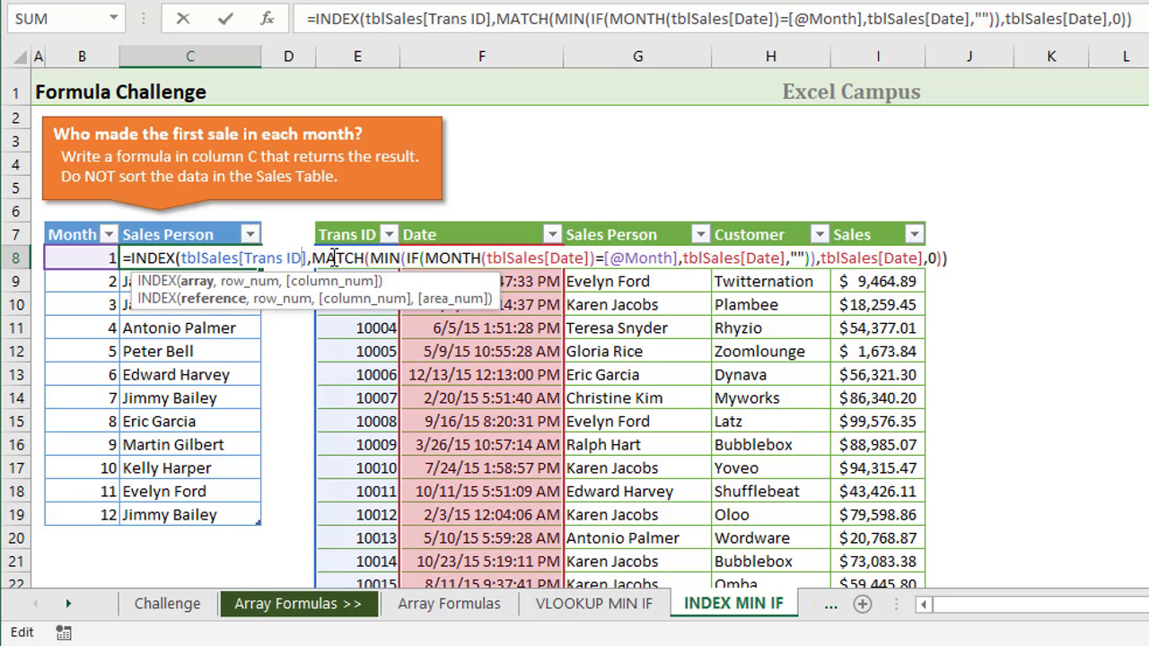
pyautogui.hotkey('ctrl', 'shift', 'Return')
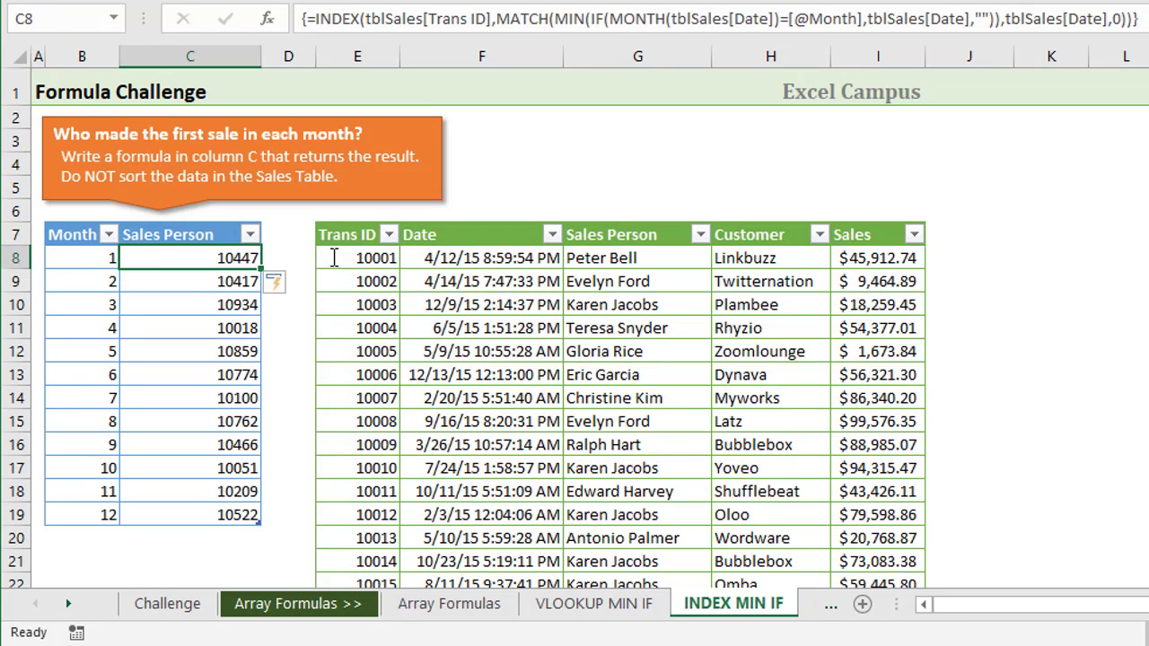